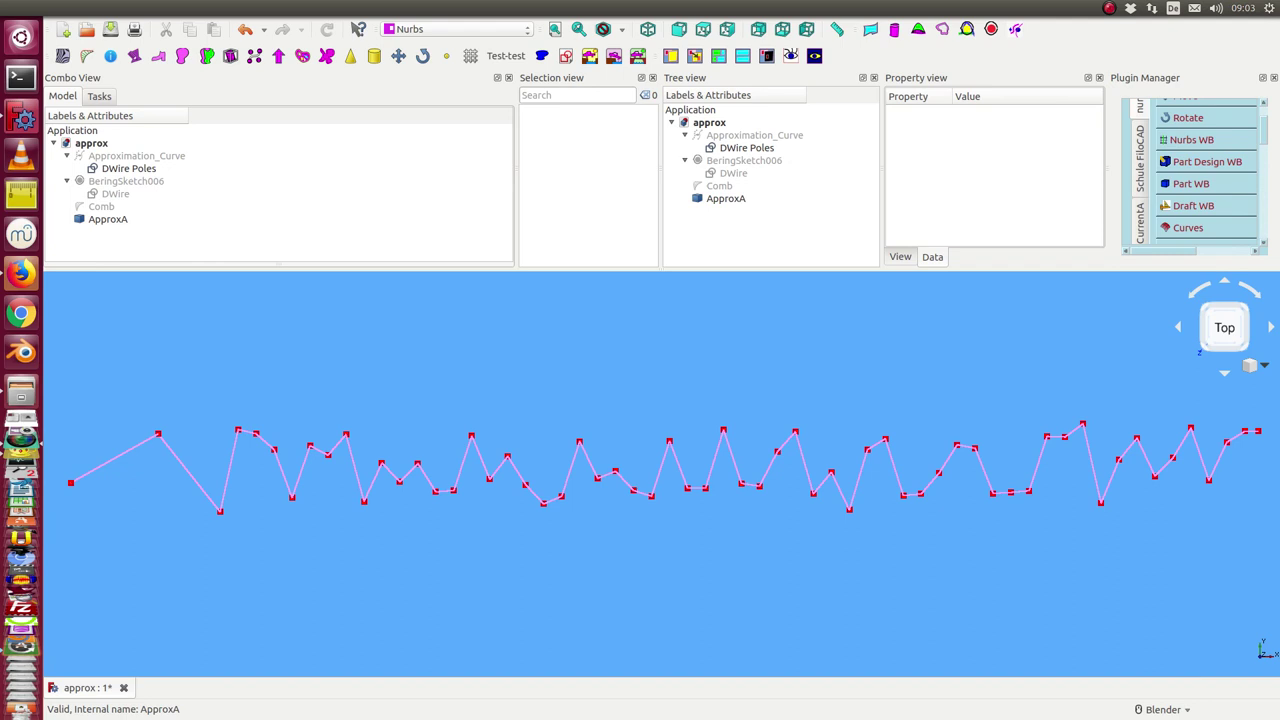
In the Draft workbench, convert the DWire Poles zigzag wire into a smooth Draft BSpline
left_click(1195, 206)
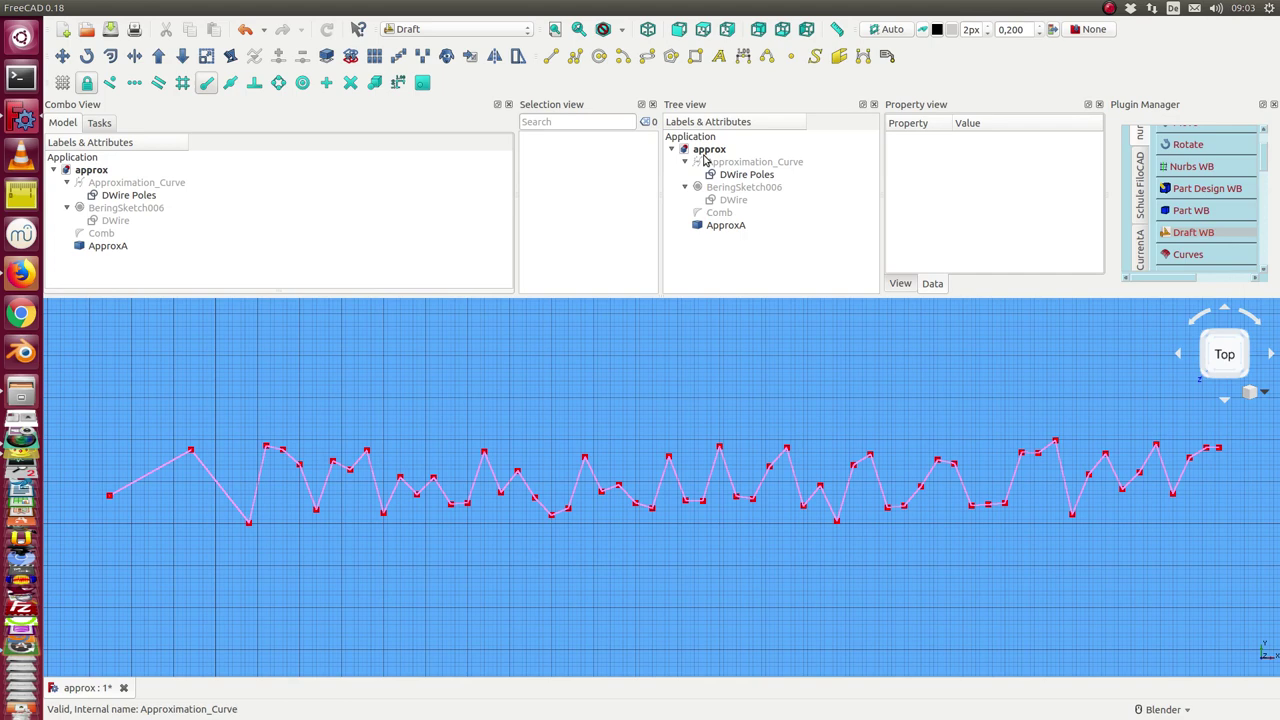
left_click(733, 177)
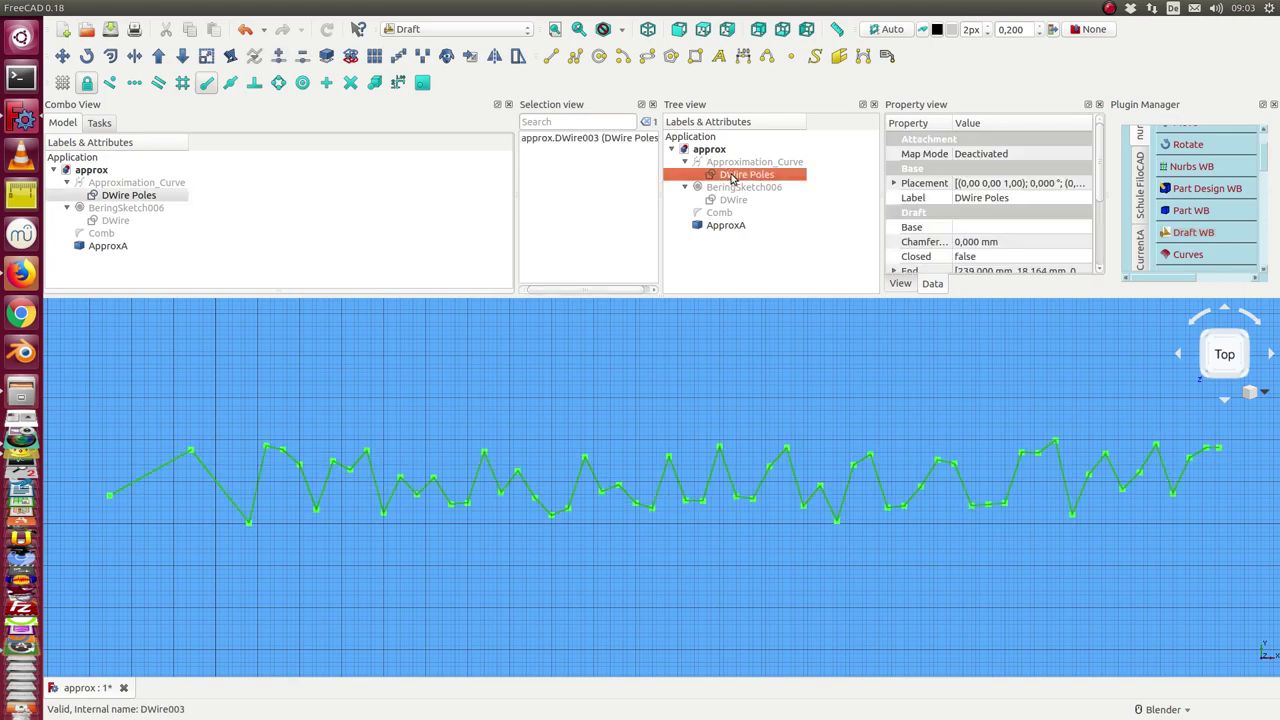
left_click(255, 56)
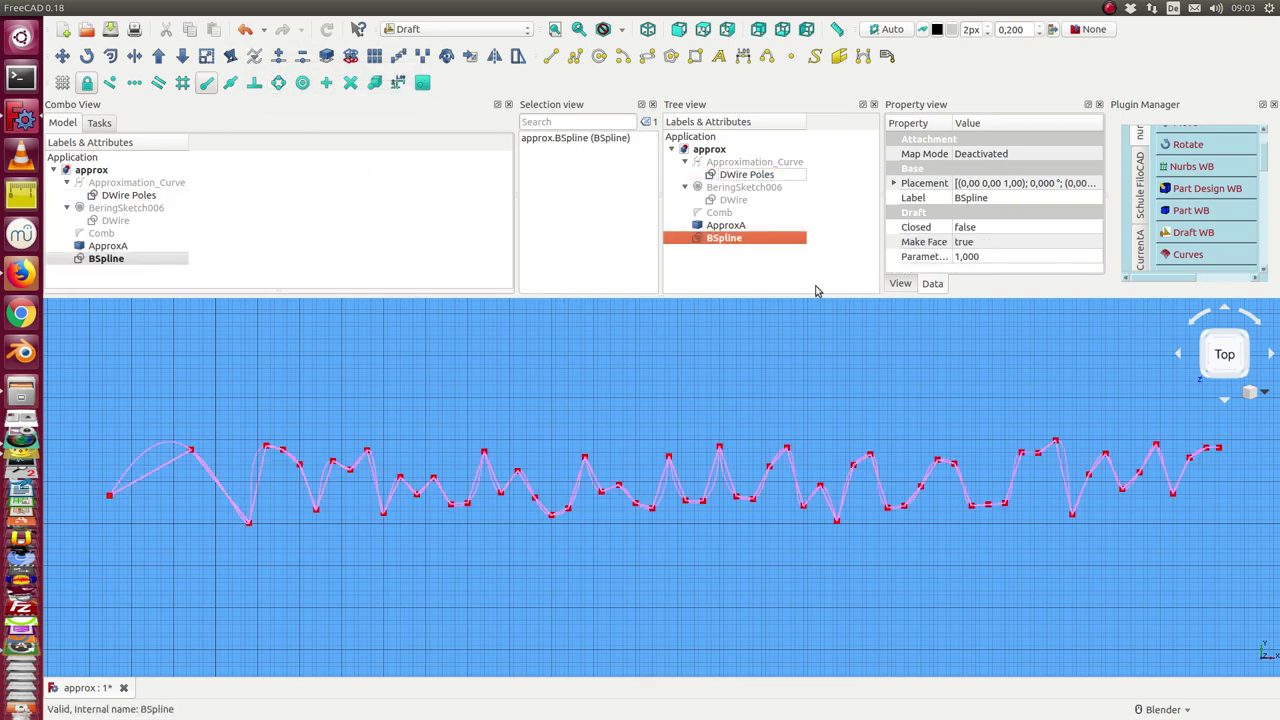
scroll(690, 436, "up", 2)
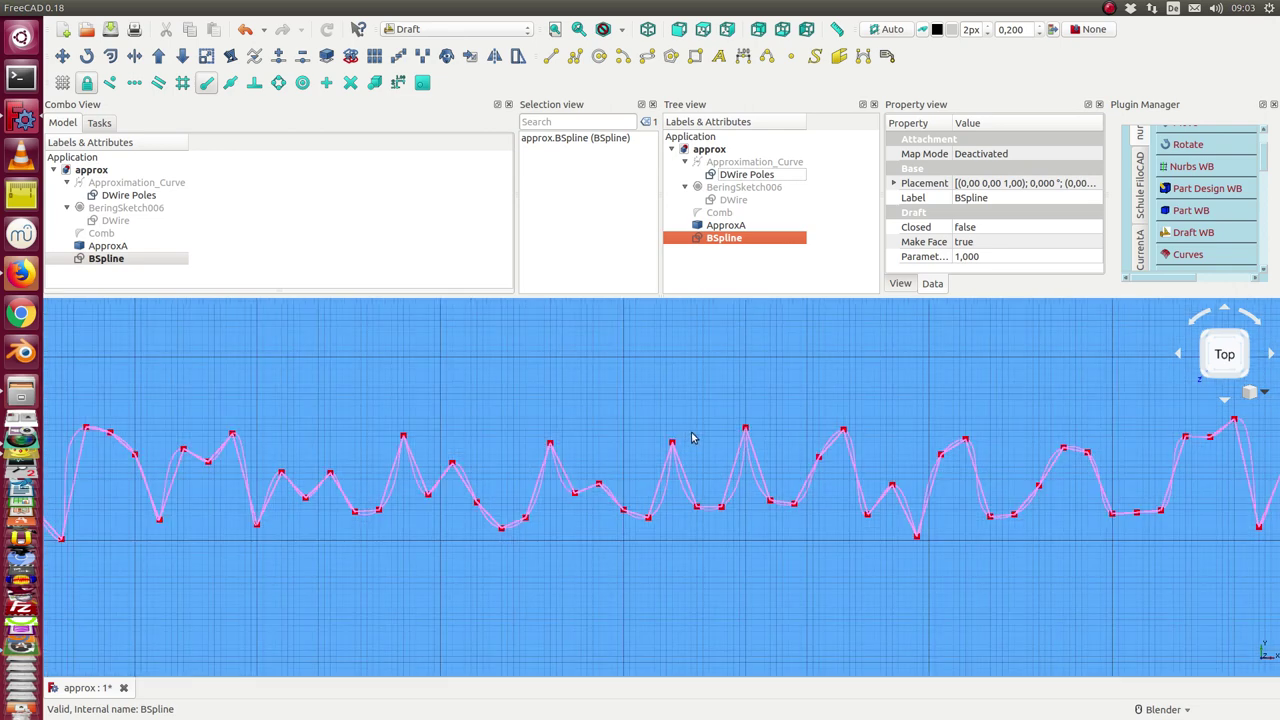
Give the new BSpline a green line colour (RGB 85, 170, 0)
left_click(900, 284)
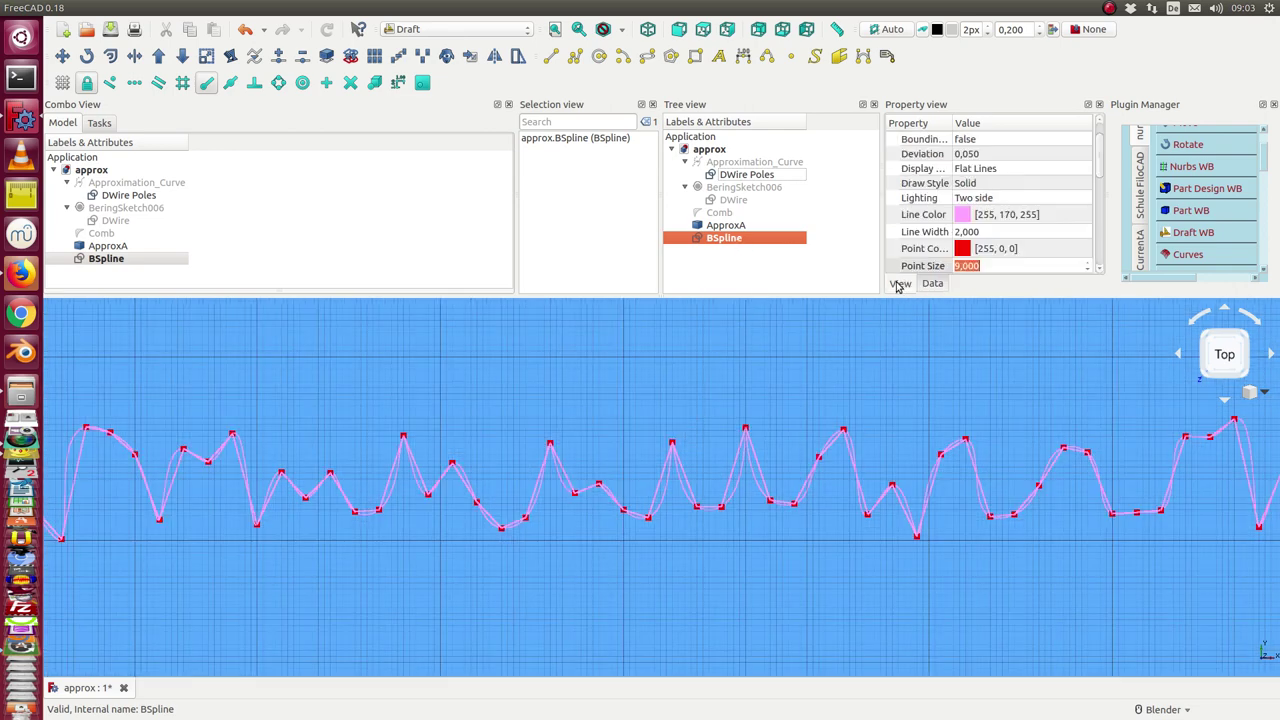
left_click(989, 215)
left_click(989, 218)
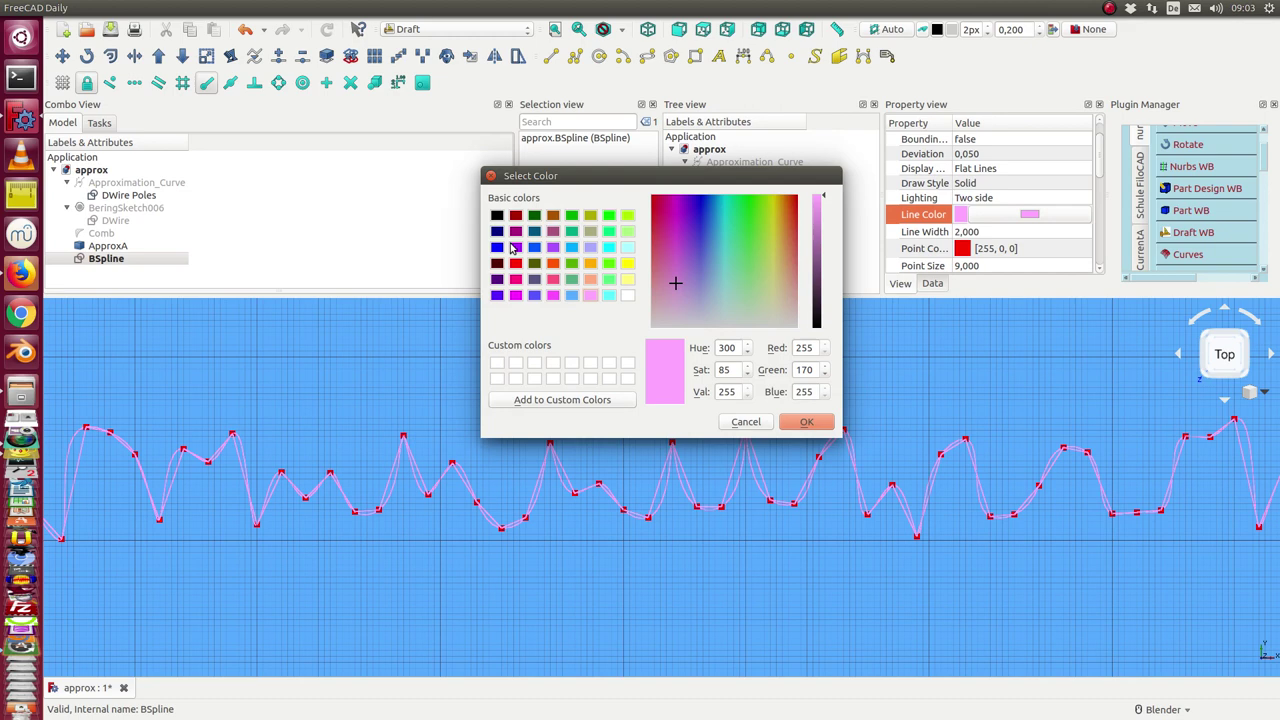
left_click(572, 263)
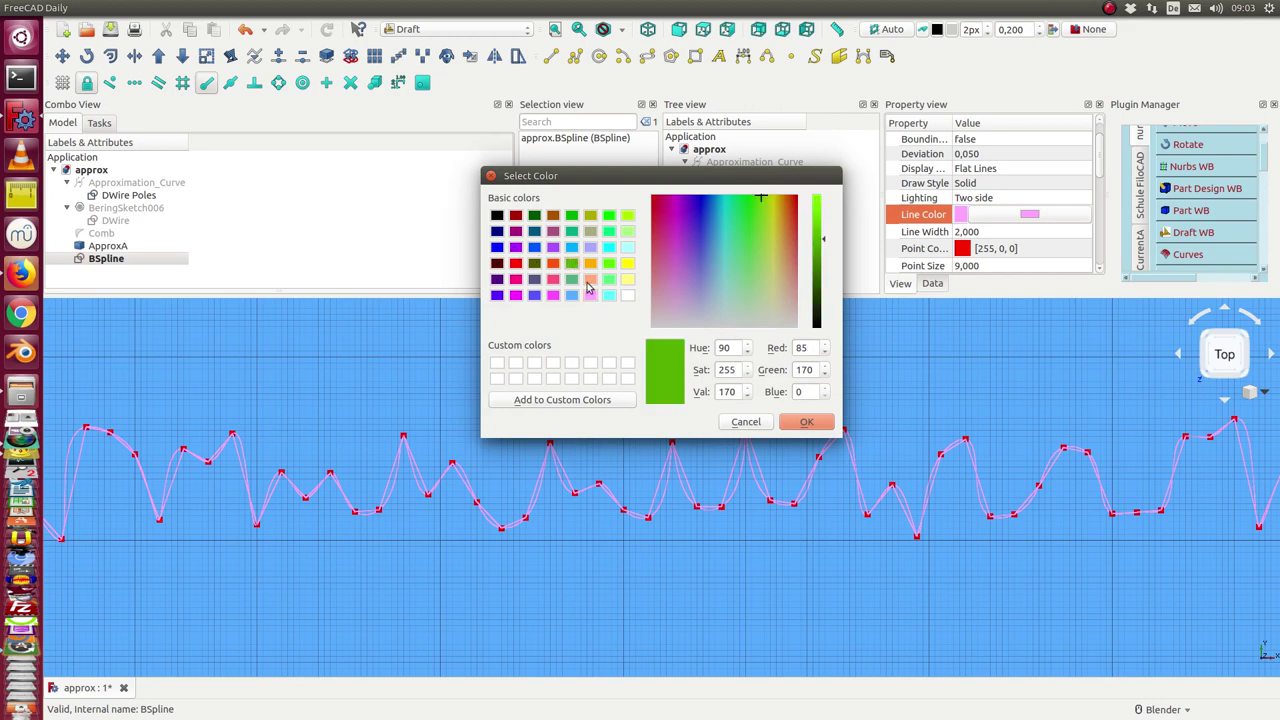
left_click(806, 421)
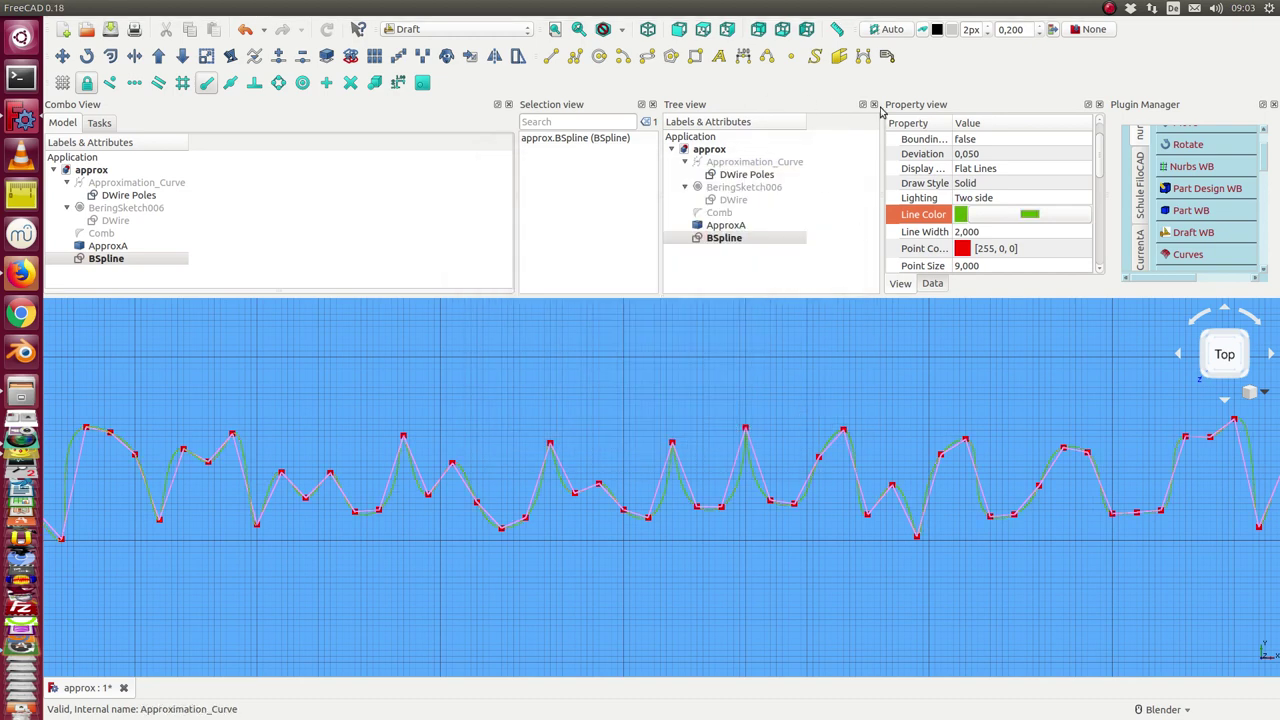
Return to the Nurbs workbench and hide the DWire Poles wire
left_click(1192, 166)
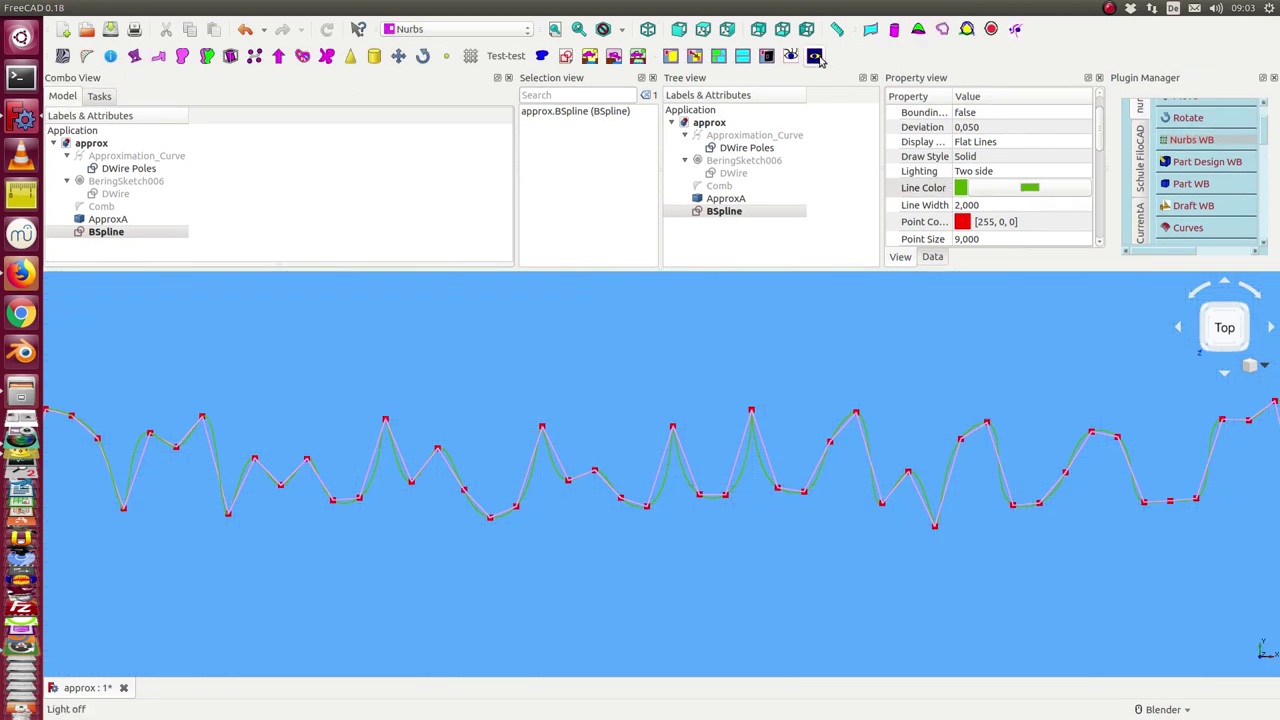
scroll(618, 384, "up", 4)
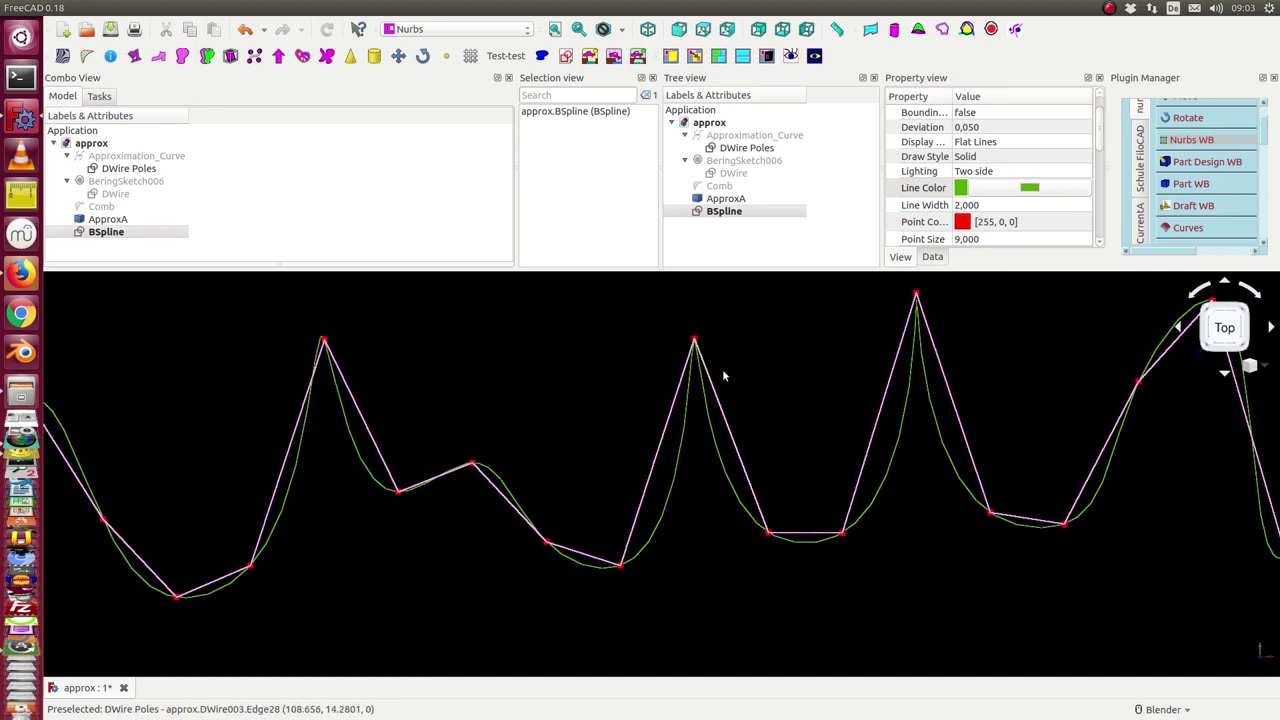
scroll(772, 370, "down", 2)
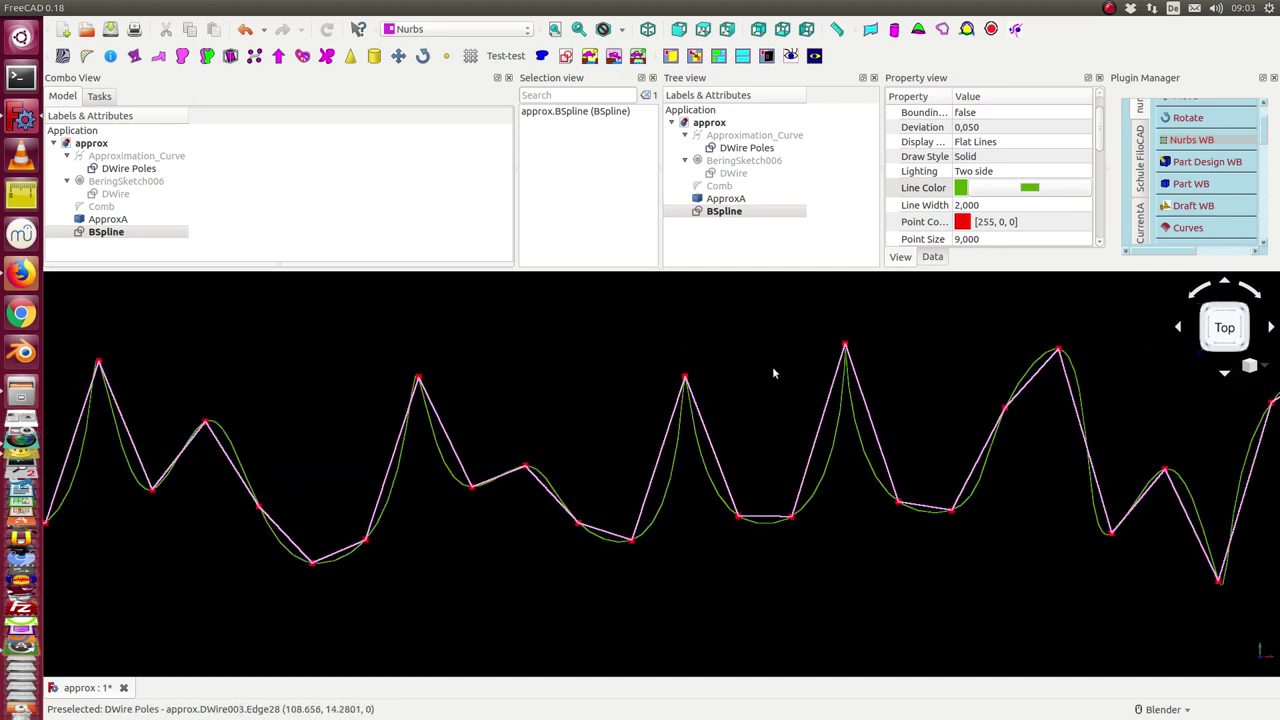
left_click(726, 148)
key("space")
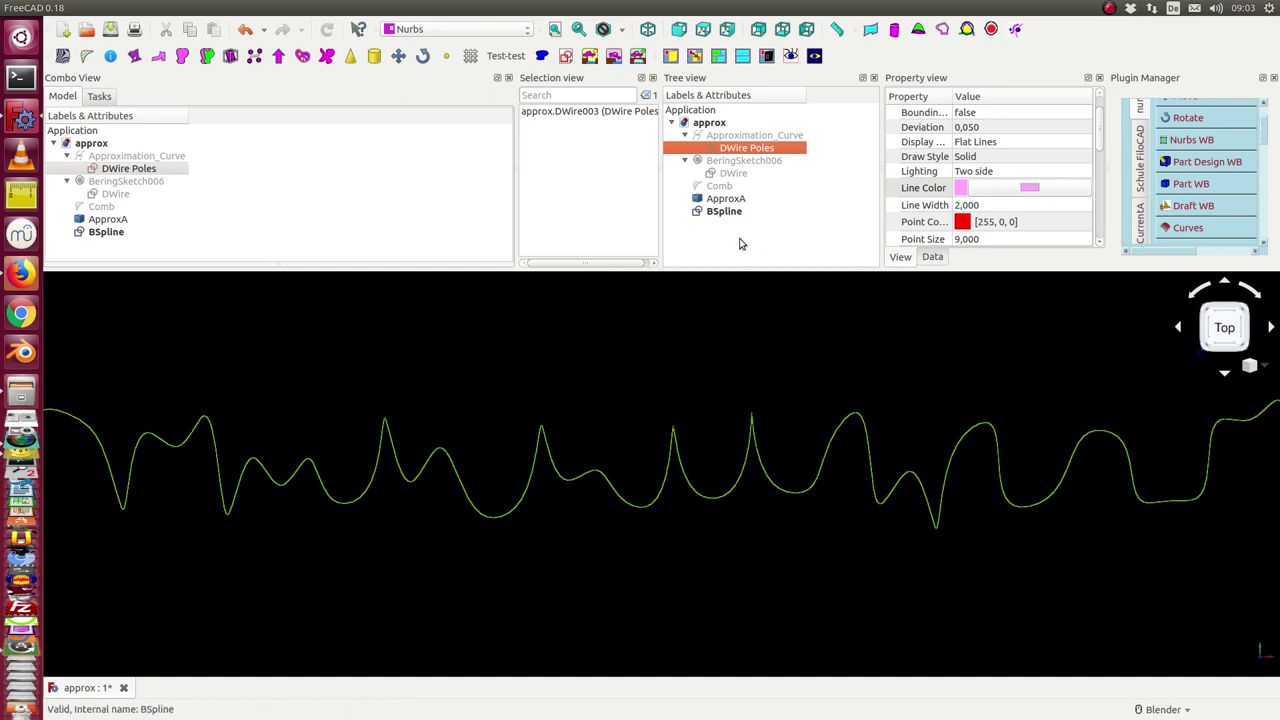
Show the Approximation_Curve and inspect its purple colour in the view
left_click(716, 211)
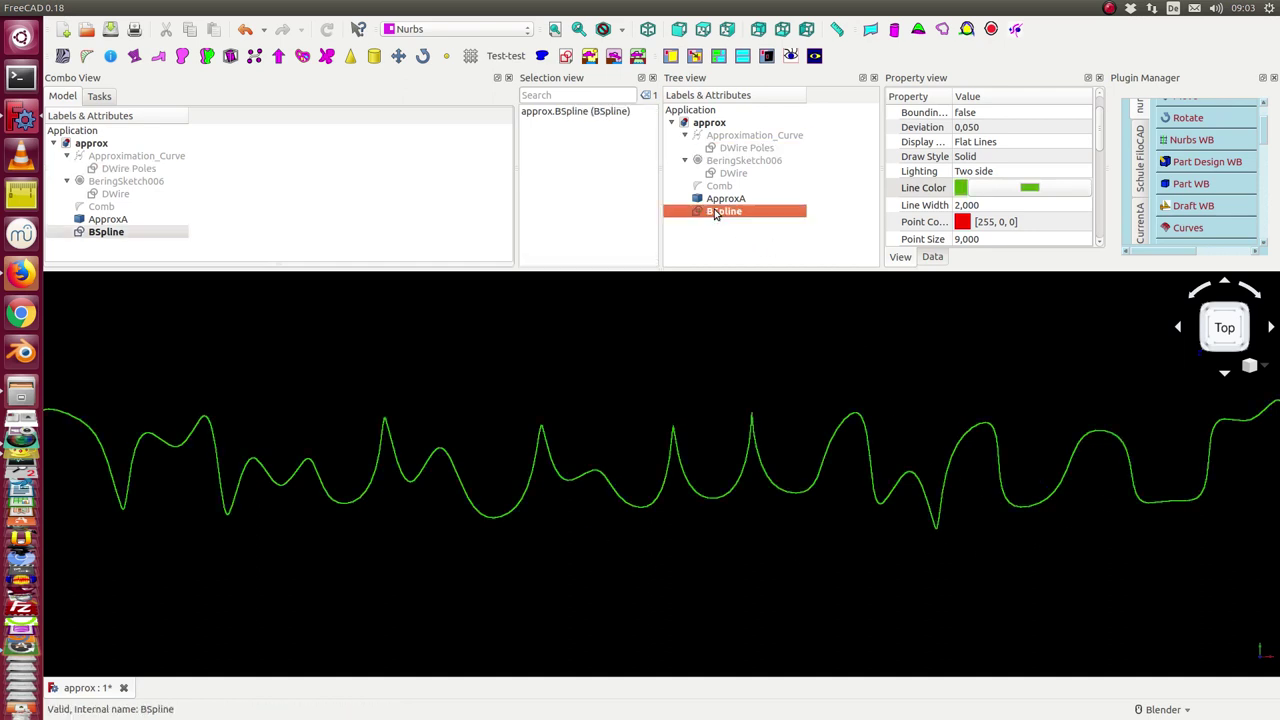
left_click(750, 135)
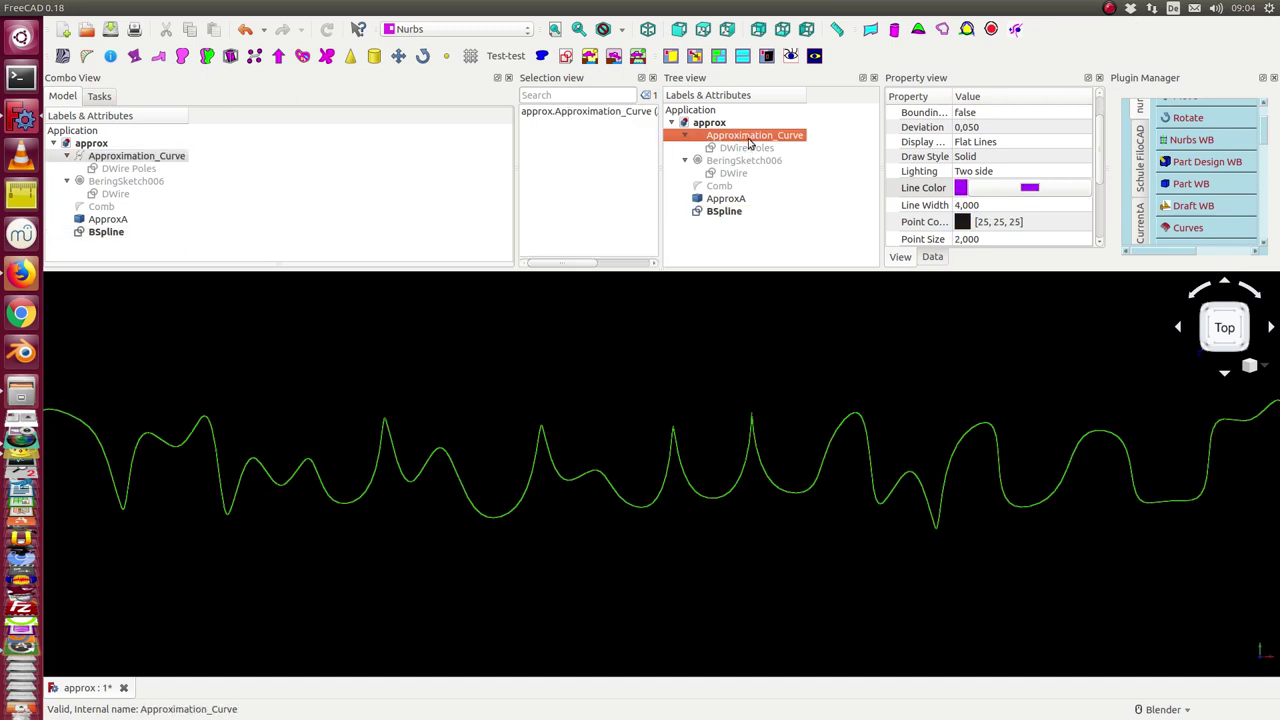
left_click(686, 355)
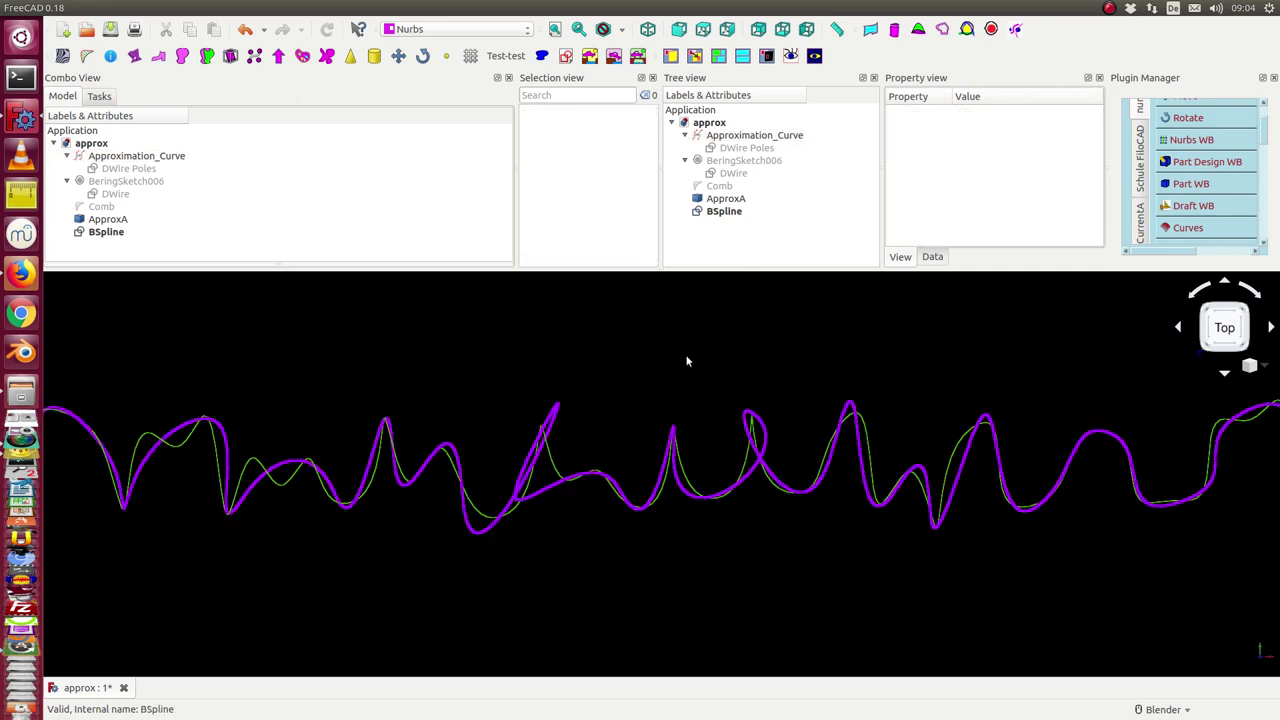
scroll(686, 360, "down", 2)
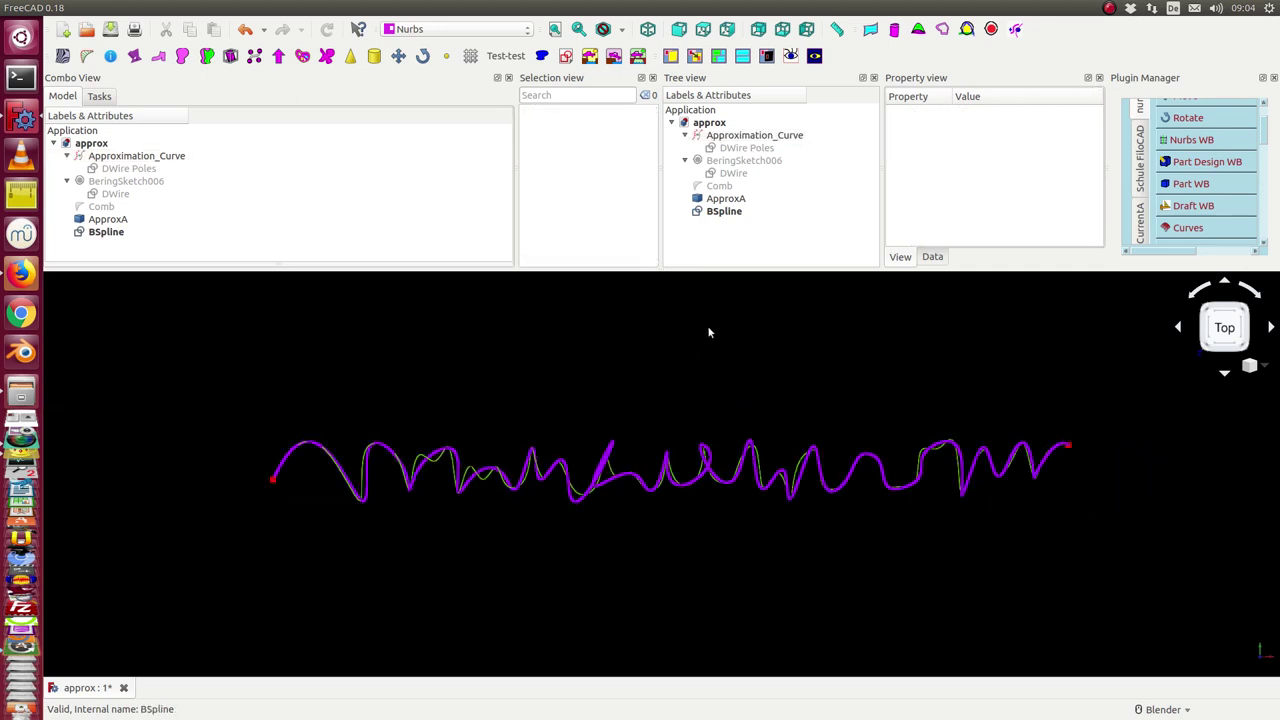
left_click(731, 139)
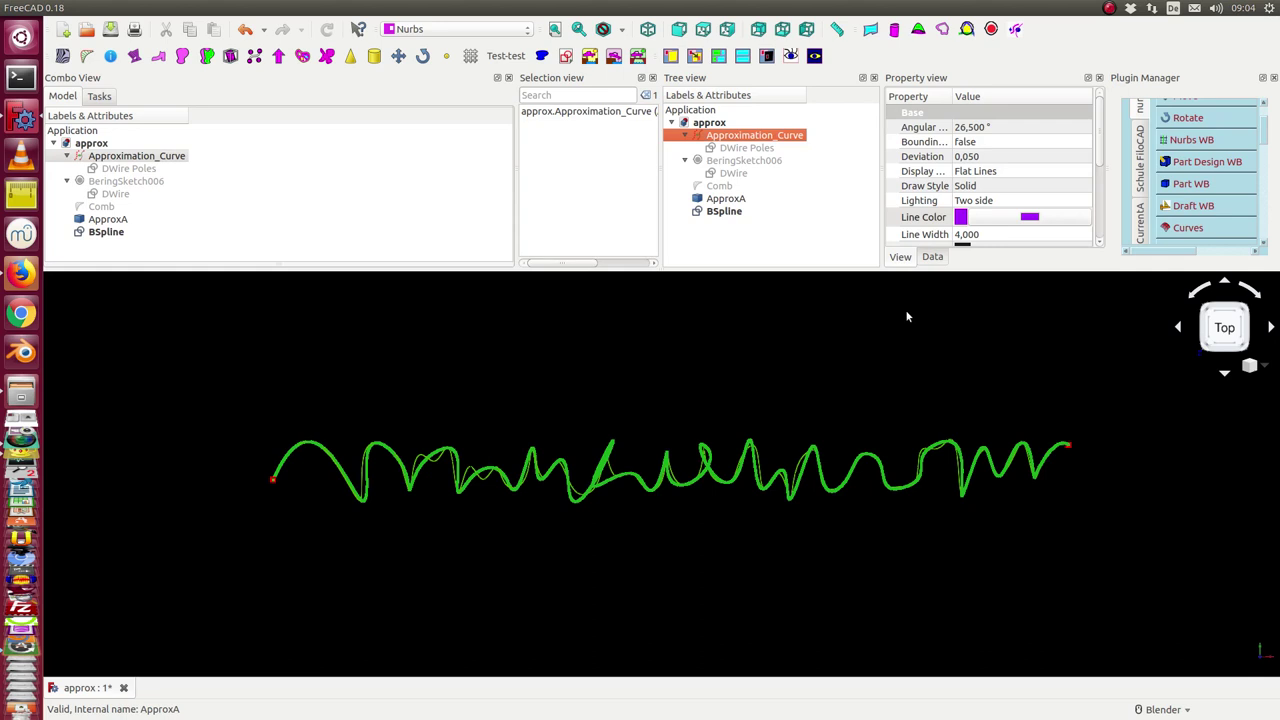
scroll(619, 577, "up", 2)
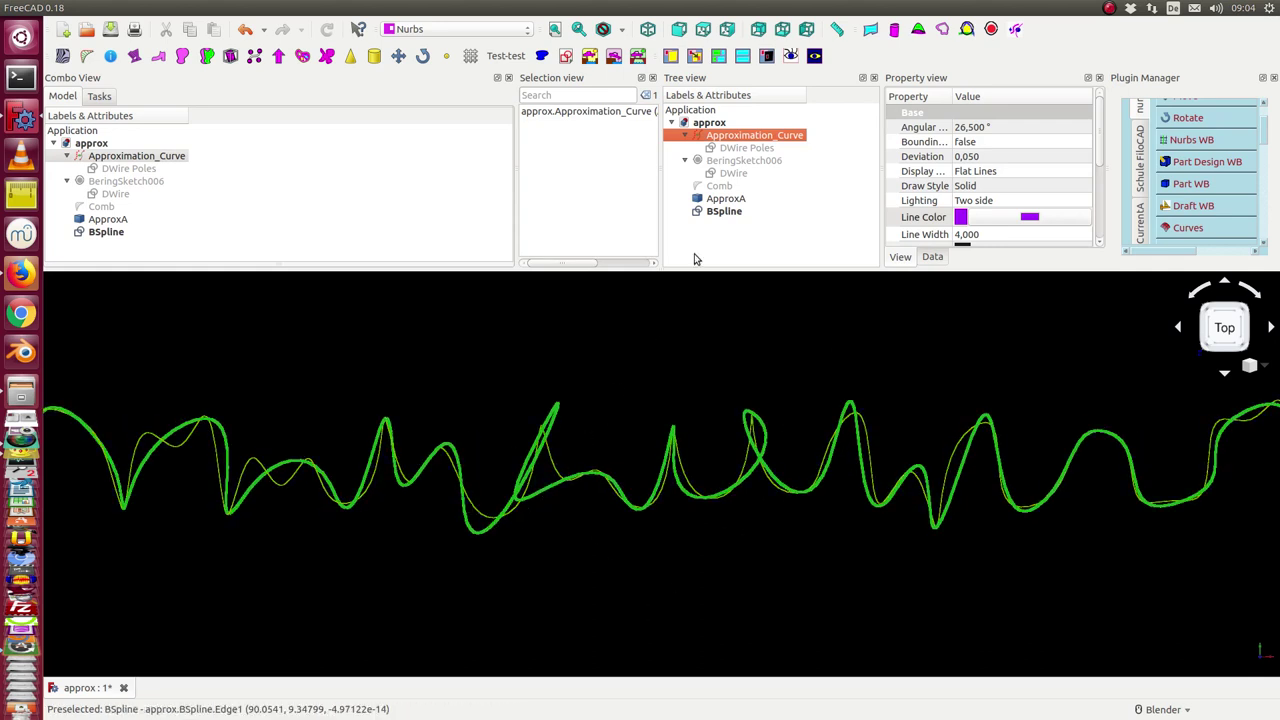
Hide the green BSpline and show the DWire Poles wire again
left_click(733, 212)
left_click(748, 148)
key("space")
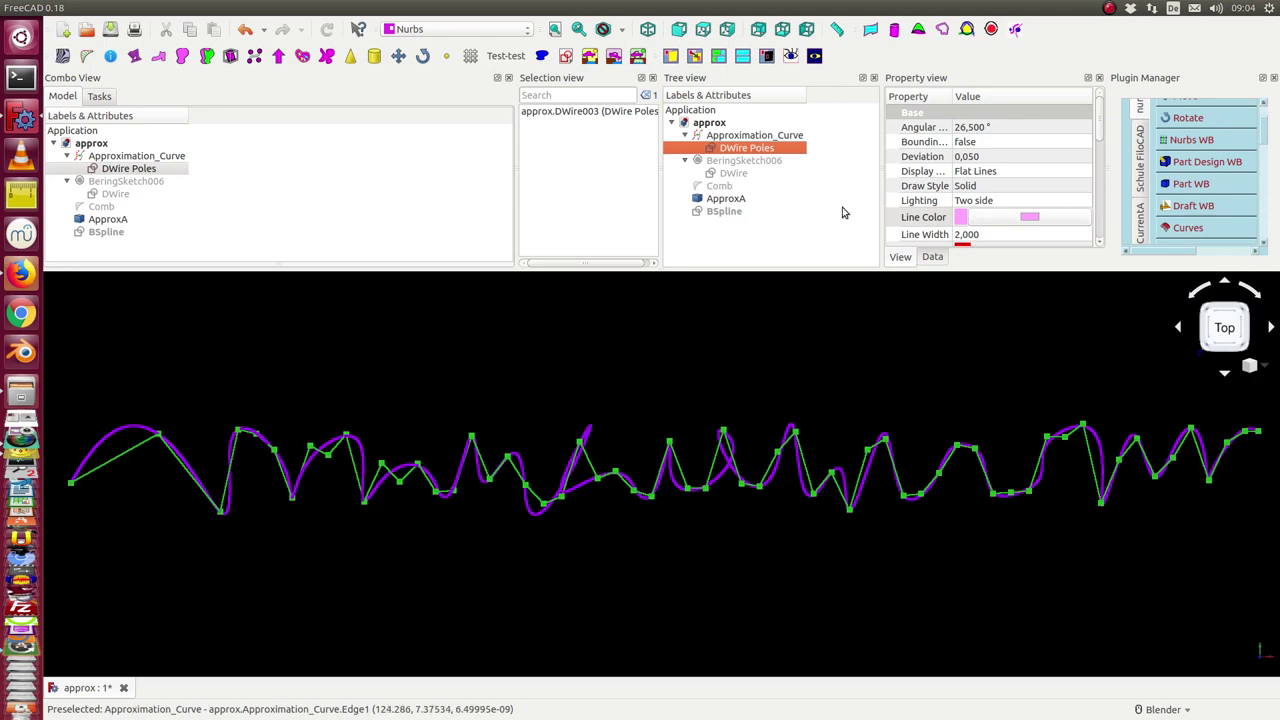
Bring up Approximation_Curve's data properties and fit the whole curve in the view
left_click(932, 257)
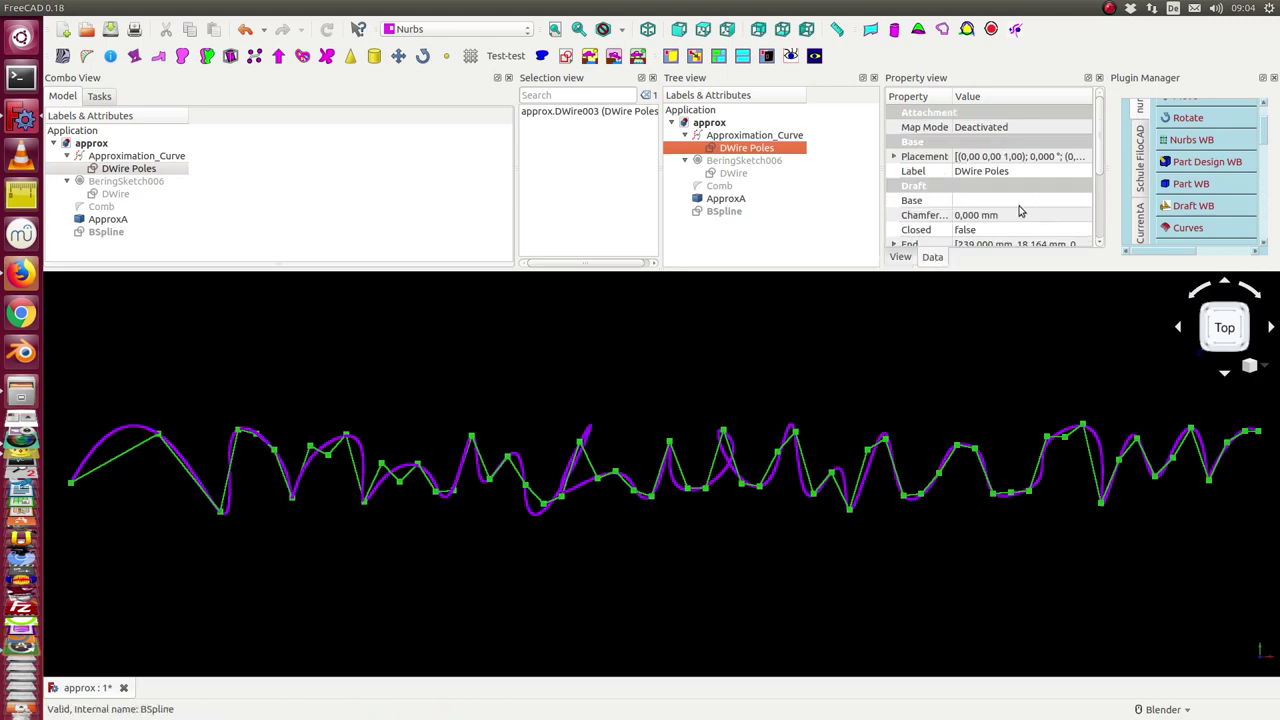
left_click(716, 136)
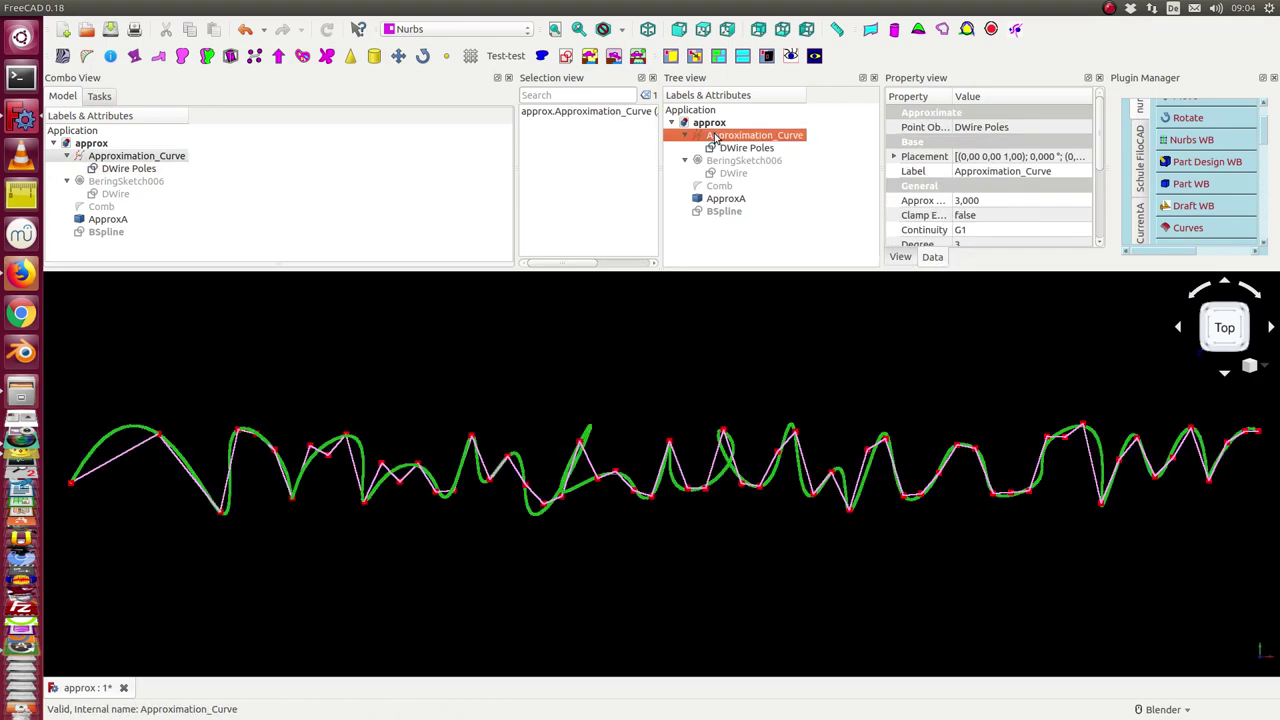
left_click(1100, 165)
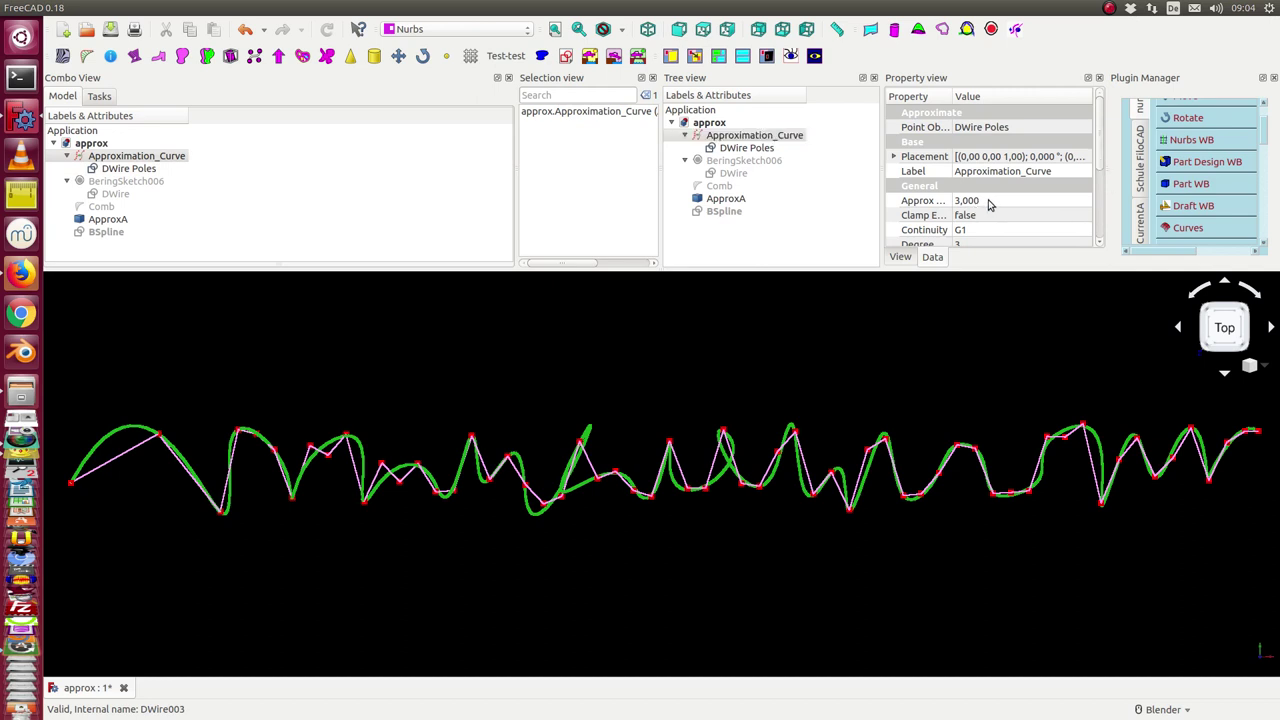
key("v")
key("f")
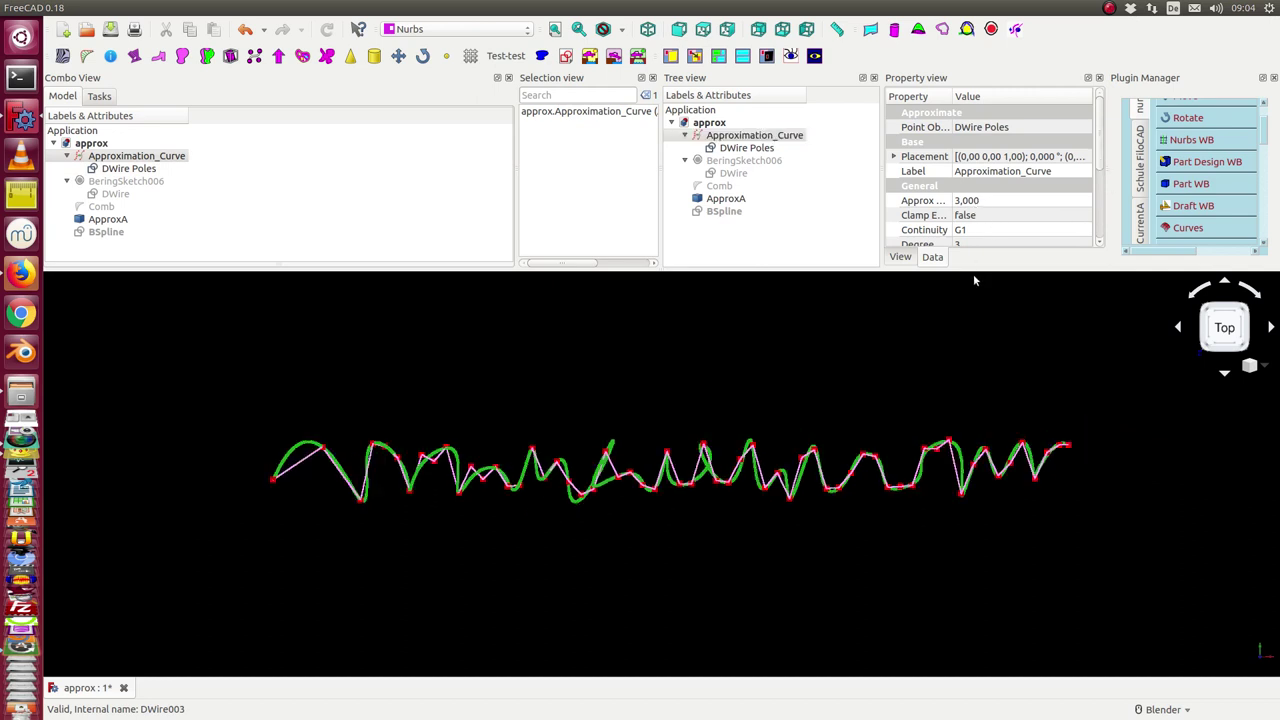
Lower Approx Tolerance from 3 through 2 and 1 down to 0
left_click(1006, 200)
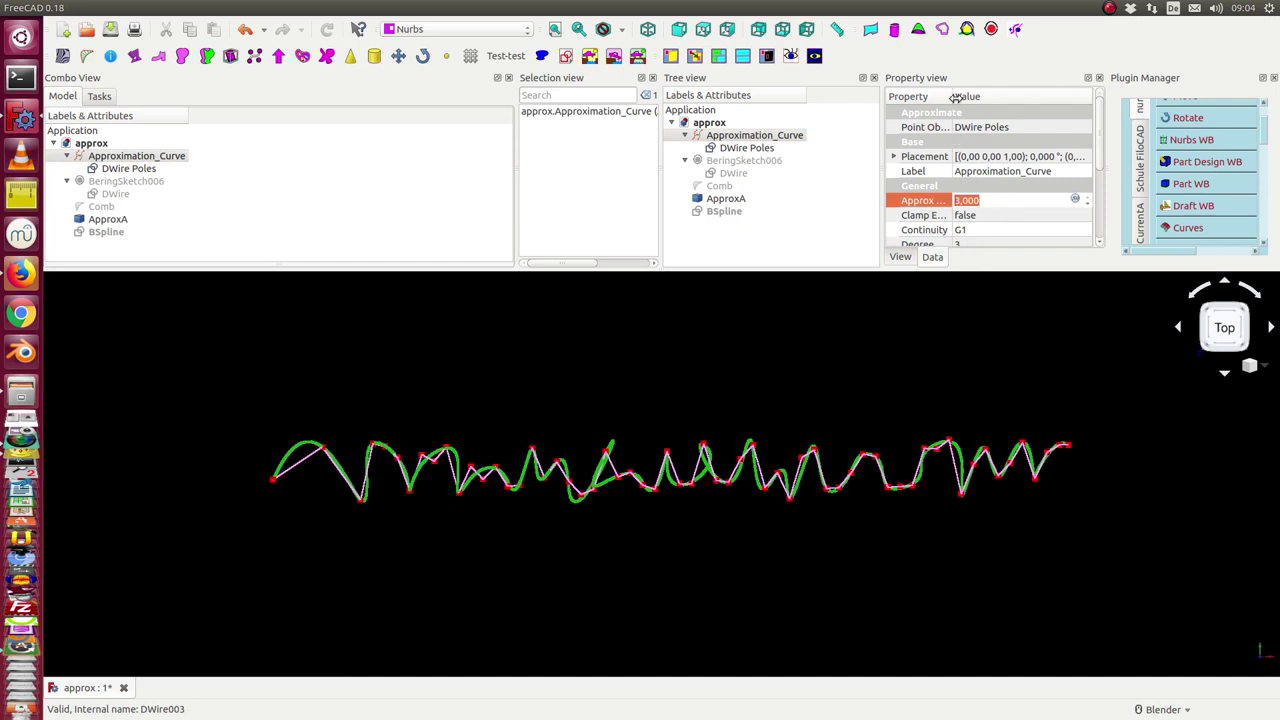
left_click_drag(953, 95, 981, 95)
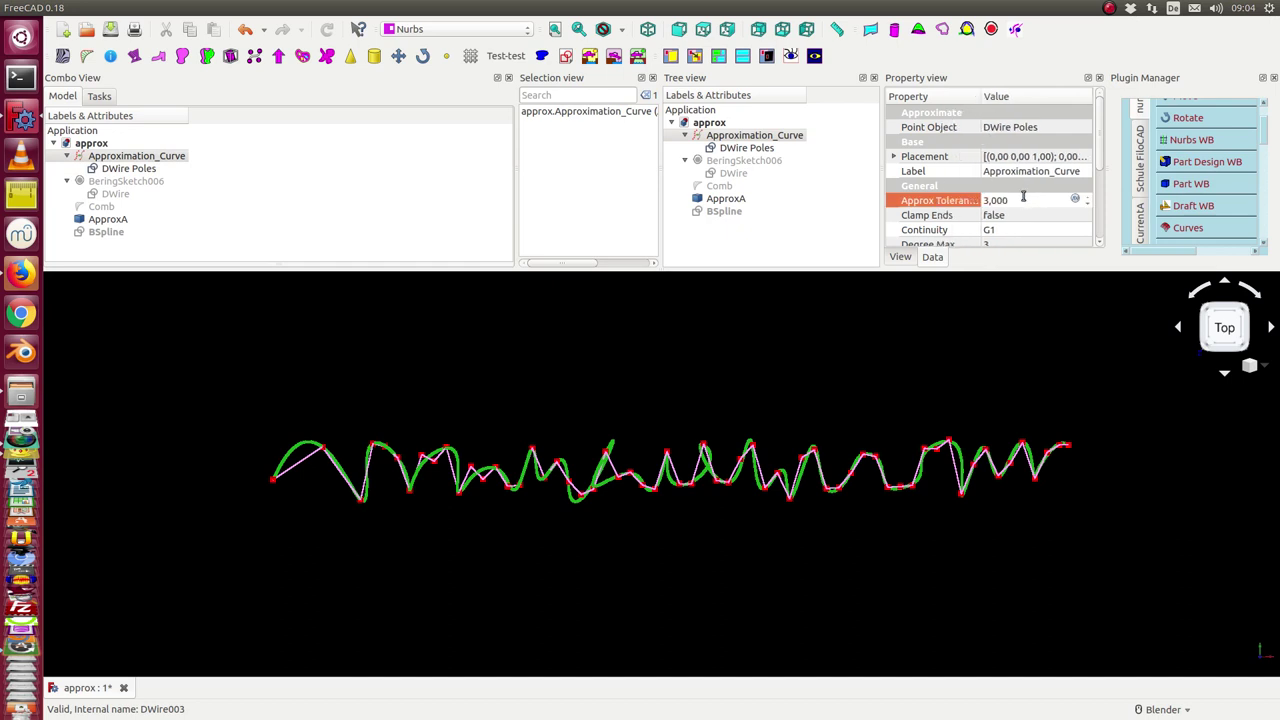
left_click(1022, 200)
scroll(1022, 200, "down", 1)
scroll(1022, 197, "down", 1)
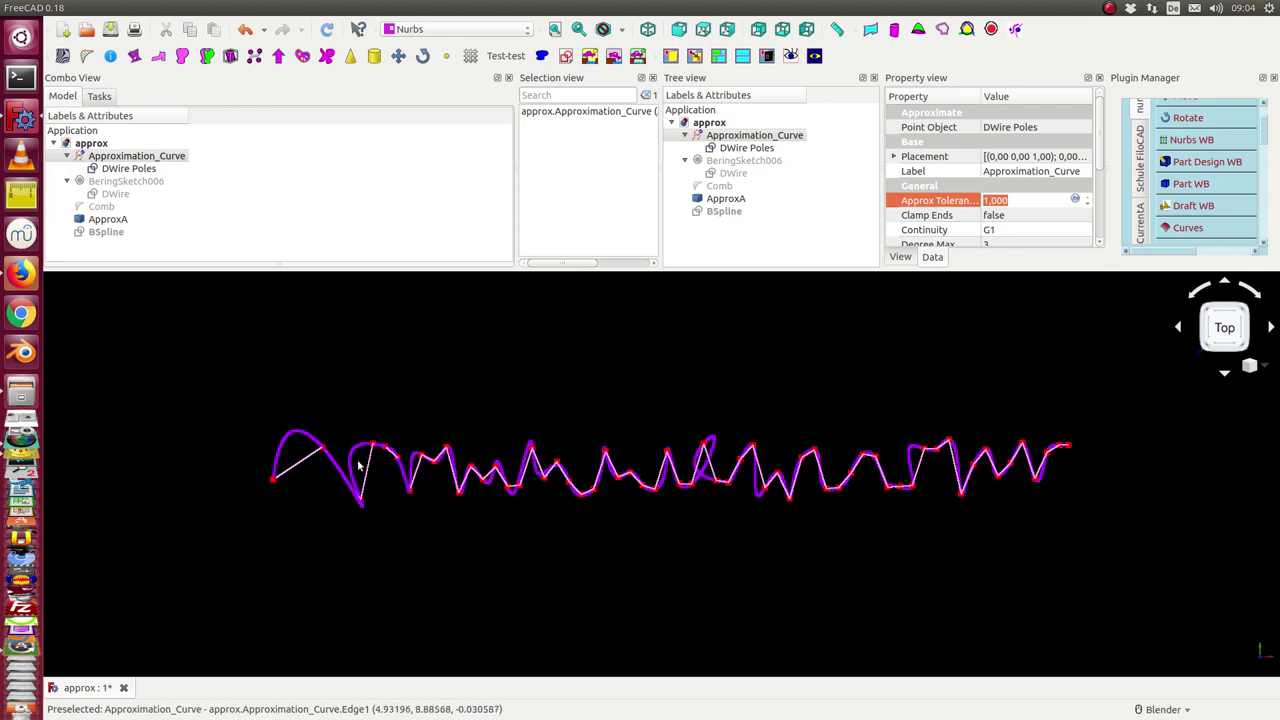
key("v")
key("f")
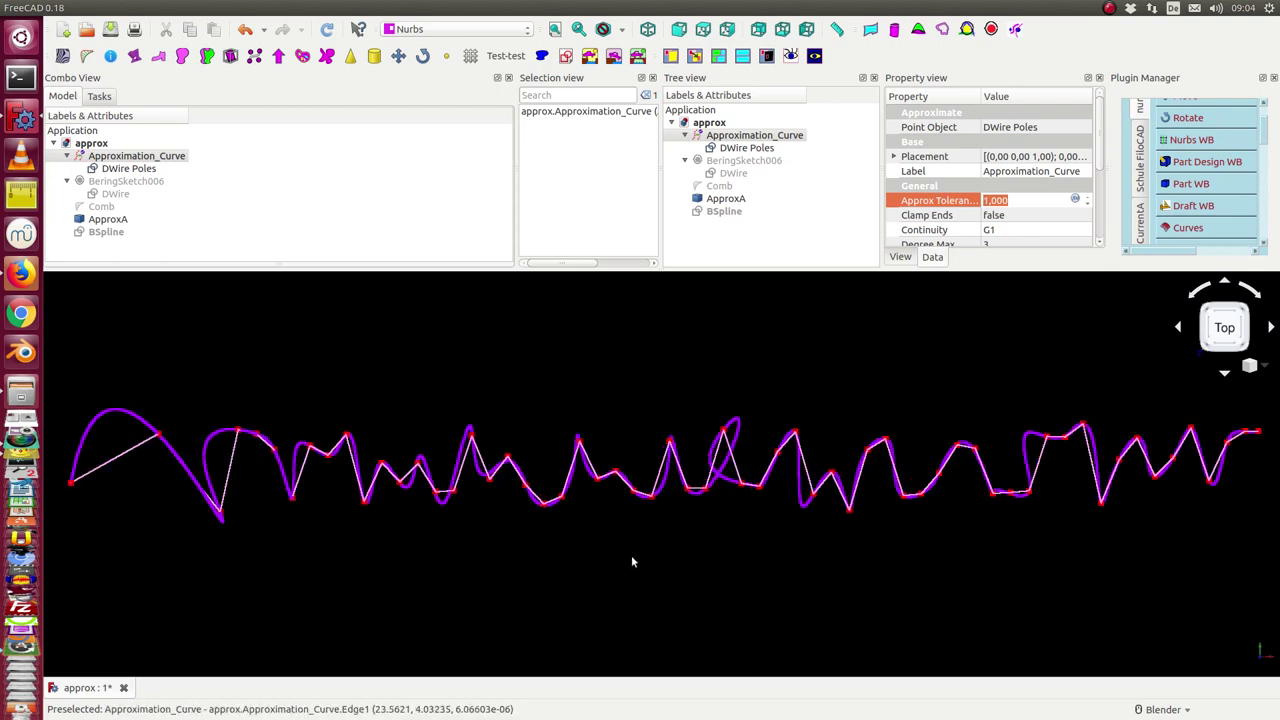
scroll(632, 562, "down", 2)
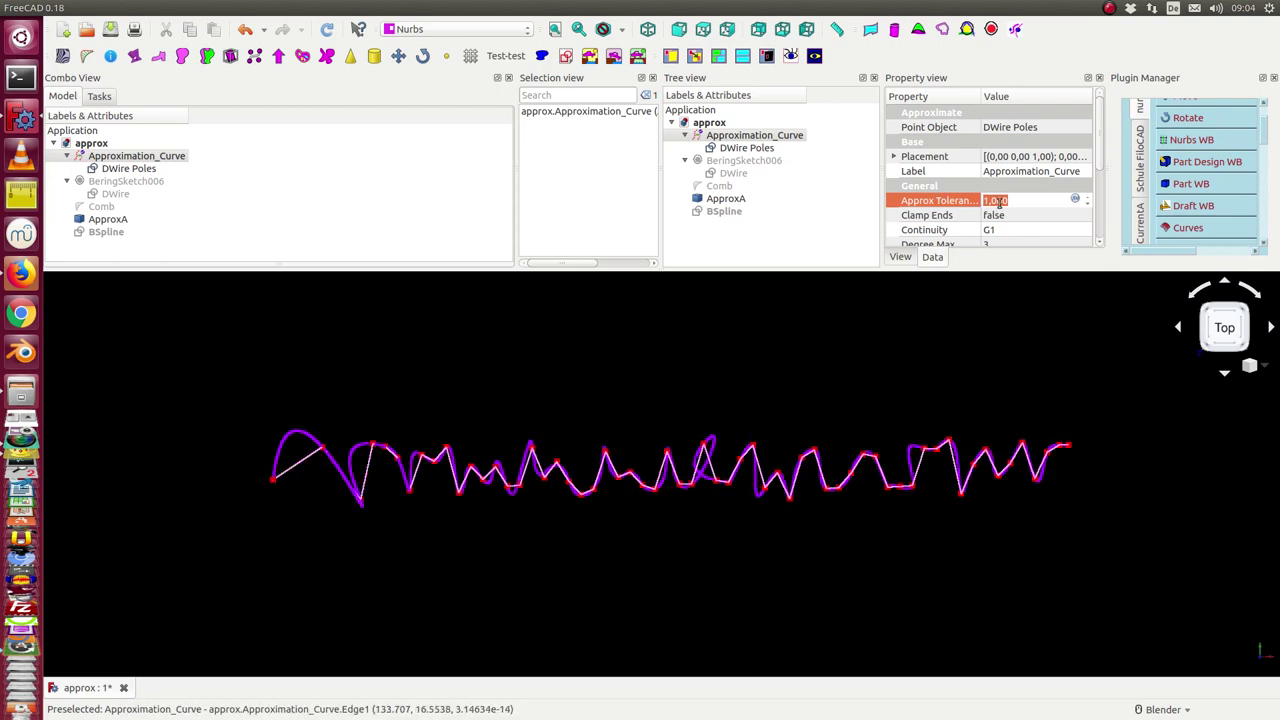
type("0")
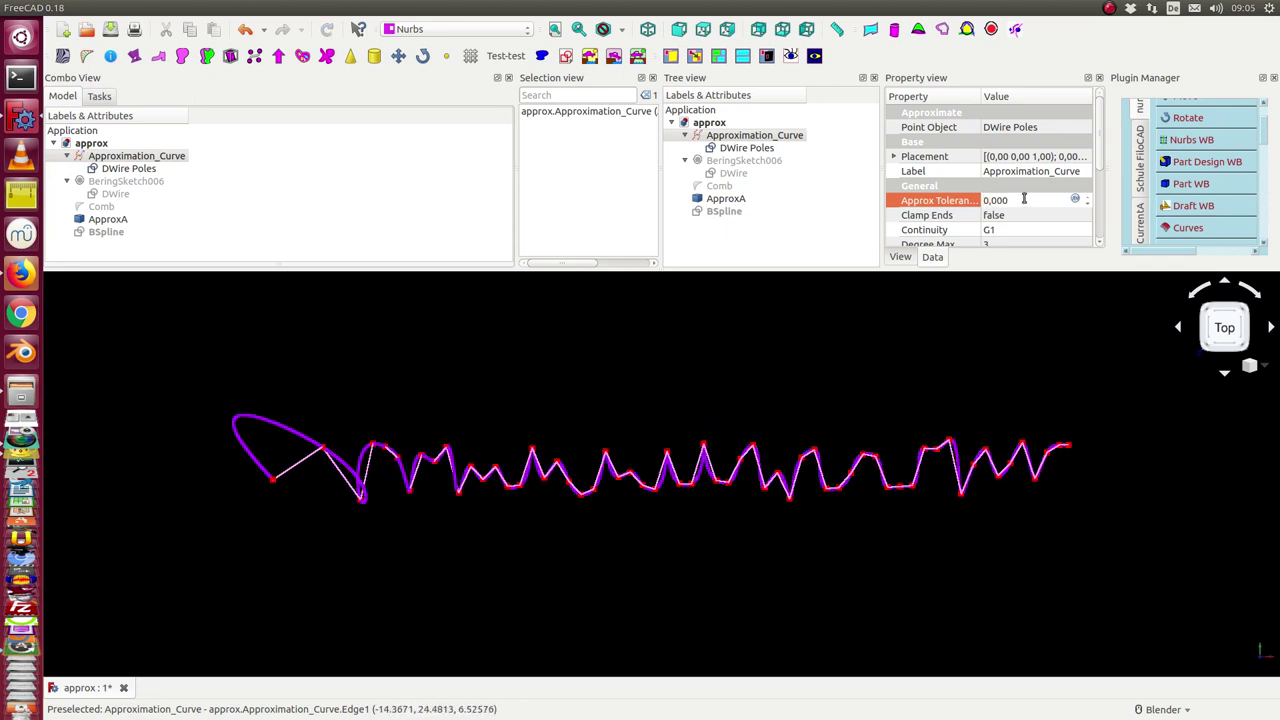
Try different values for the Approximation_Curve's Continuity setting
left_click(1010, 231)
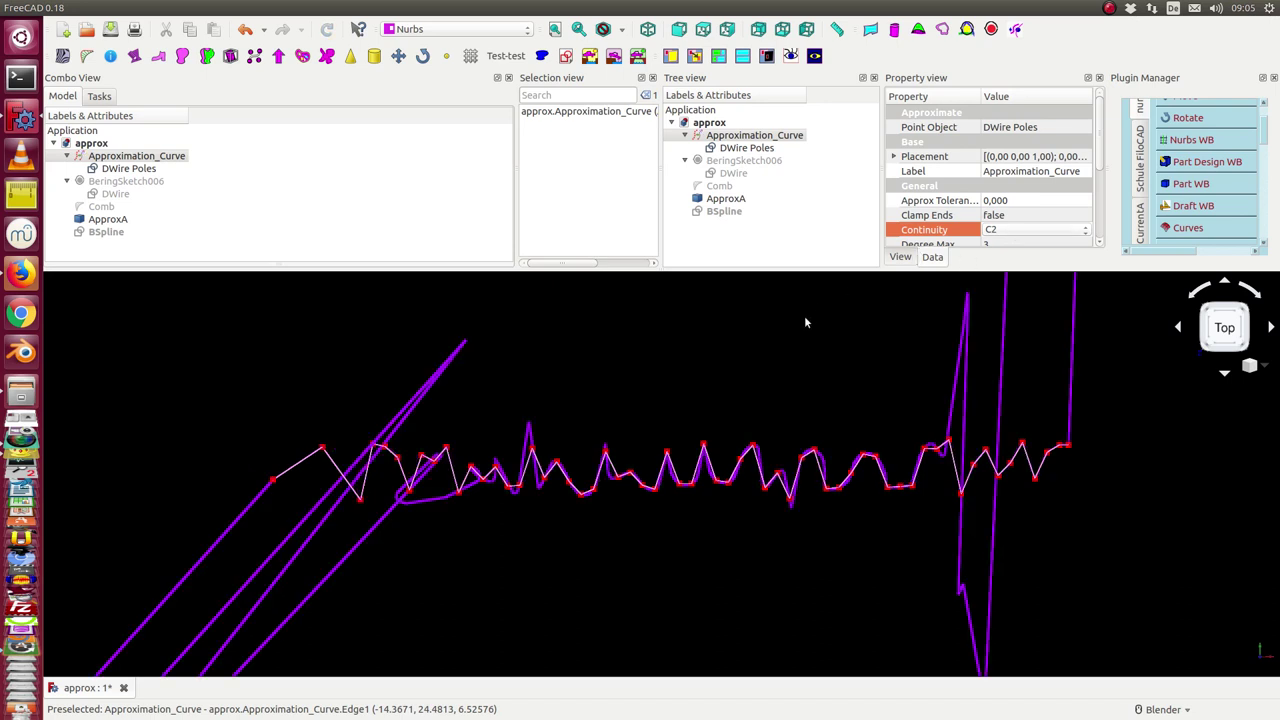
scroll(779, 358, "down", 2)
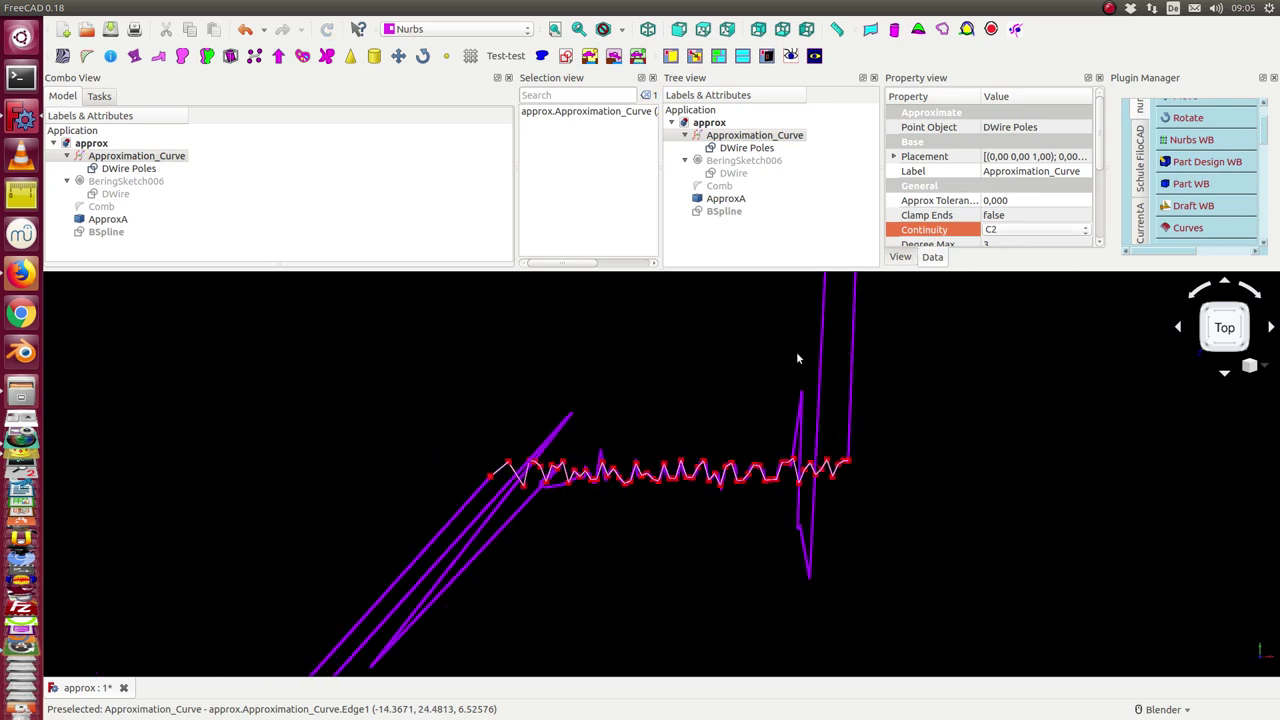
scroll(694, 400, "down", 2)
scroll(766, 400, "up", 5)
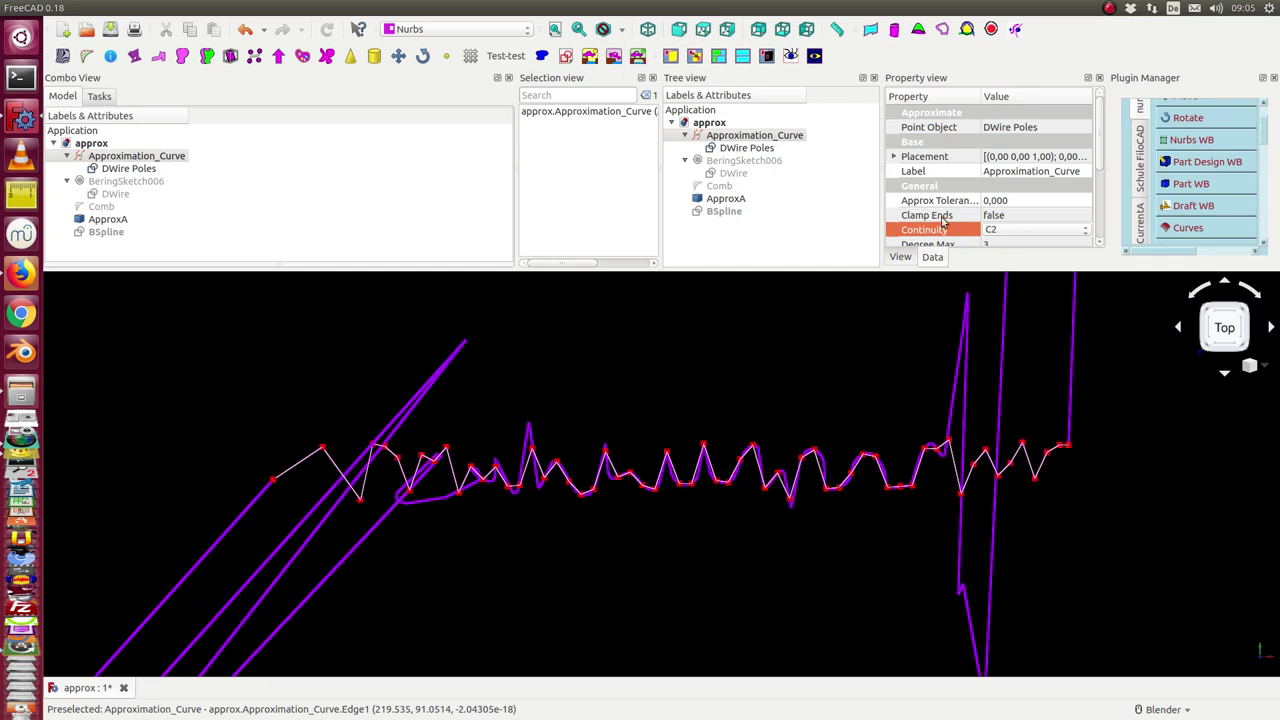
Set Approx Tolerance to 2,000, then raise it to 8,000
left_click(1037, 199)
key("Return")
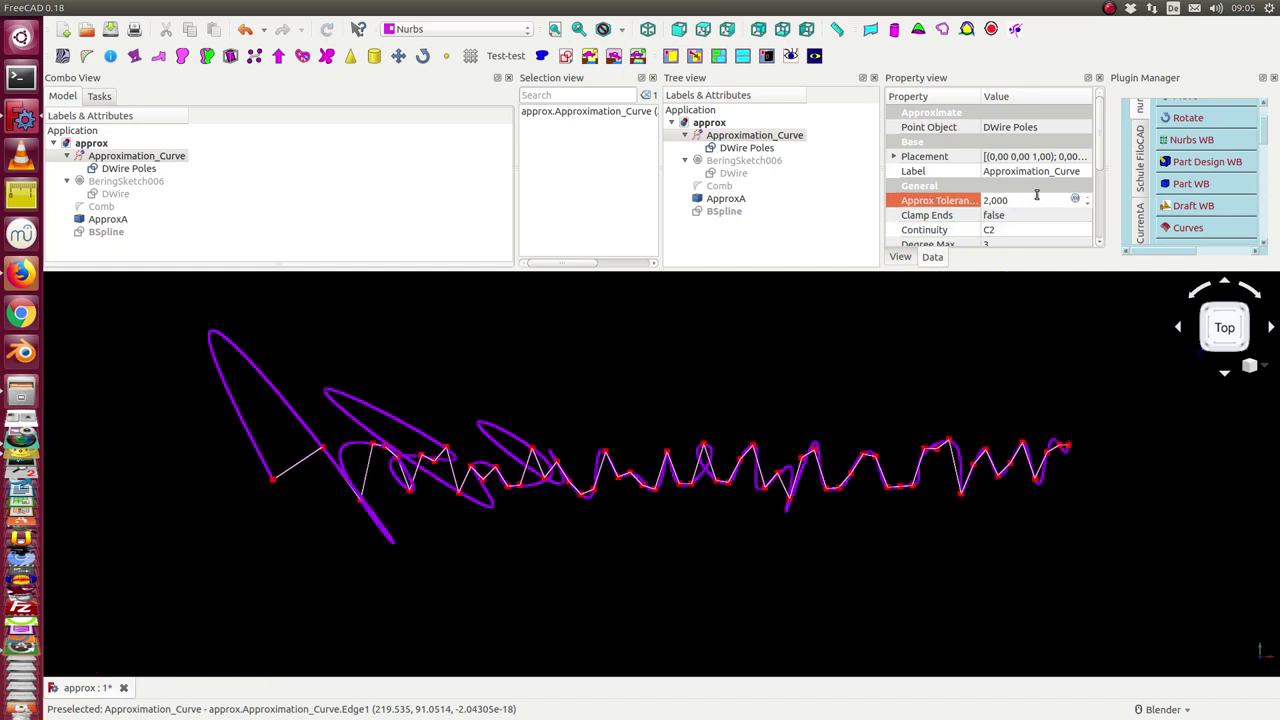
scroll(1037, 194, "up", 1)
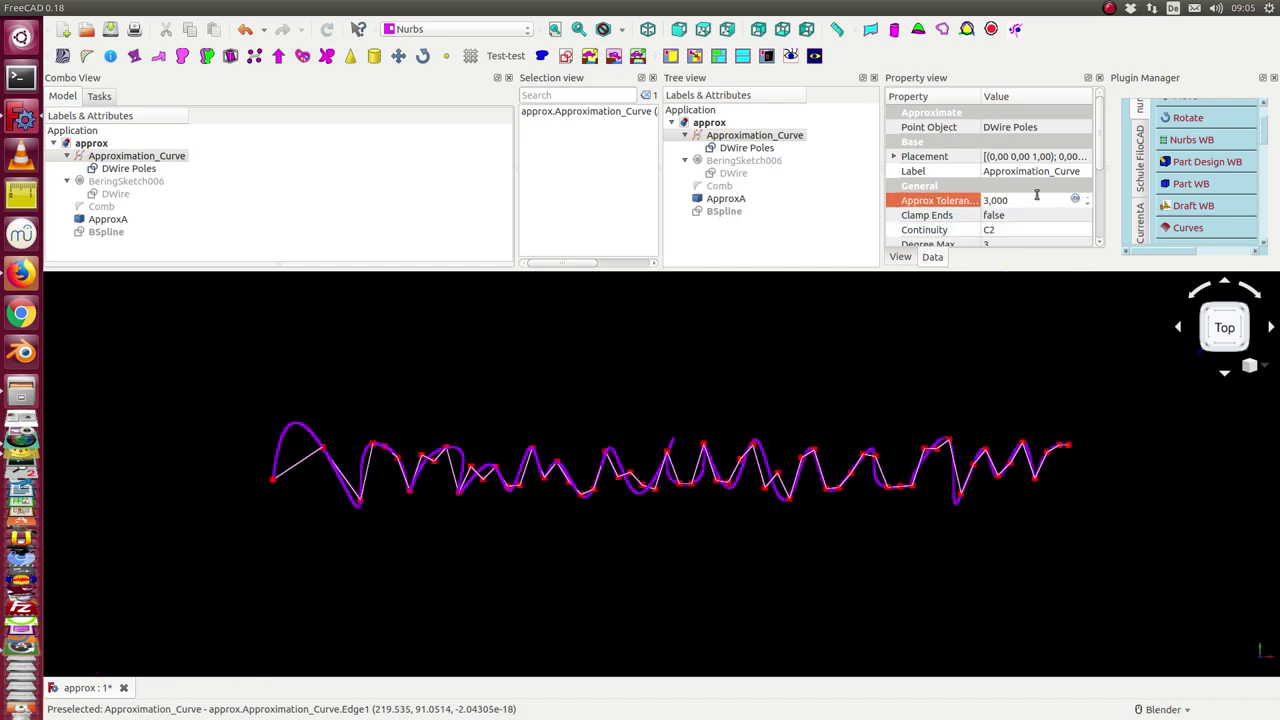
scroll(1037, 194, "up", 1)
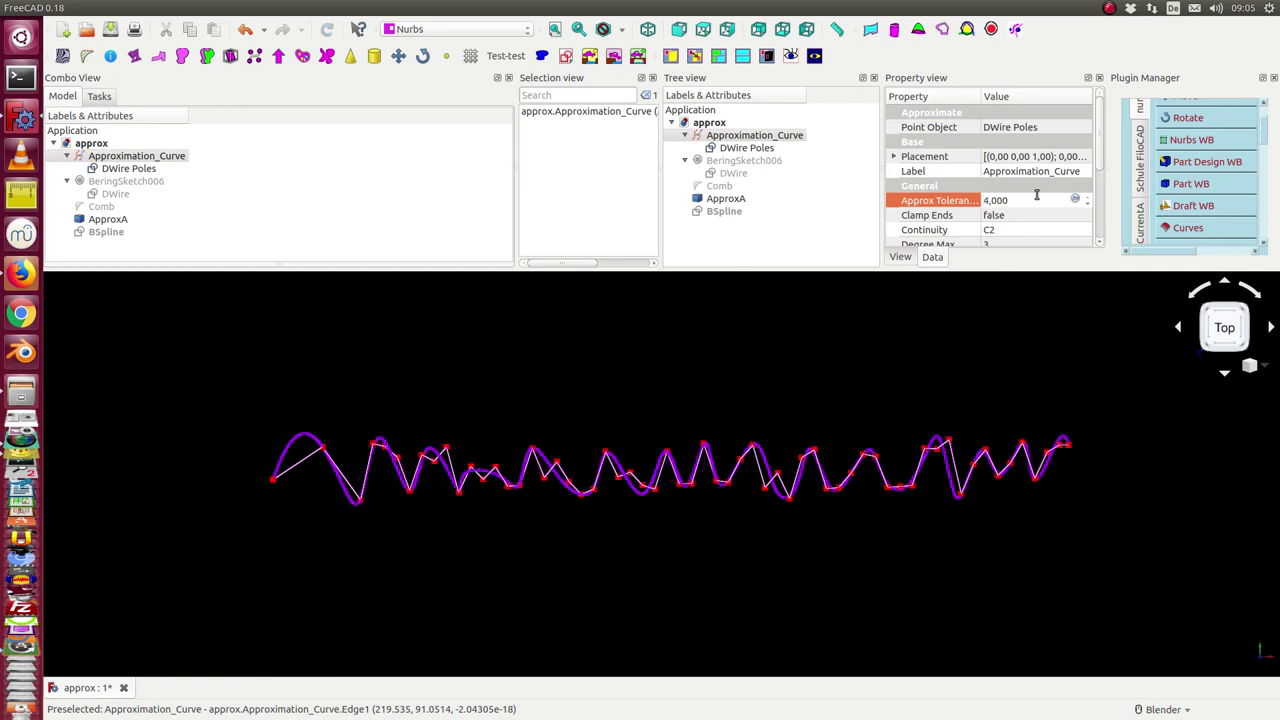
scroll(1037, 194, "up", 2)
scroll(1037, 194, "up", 2)
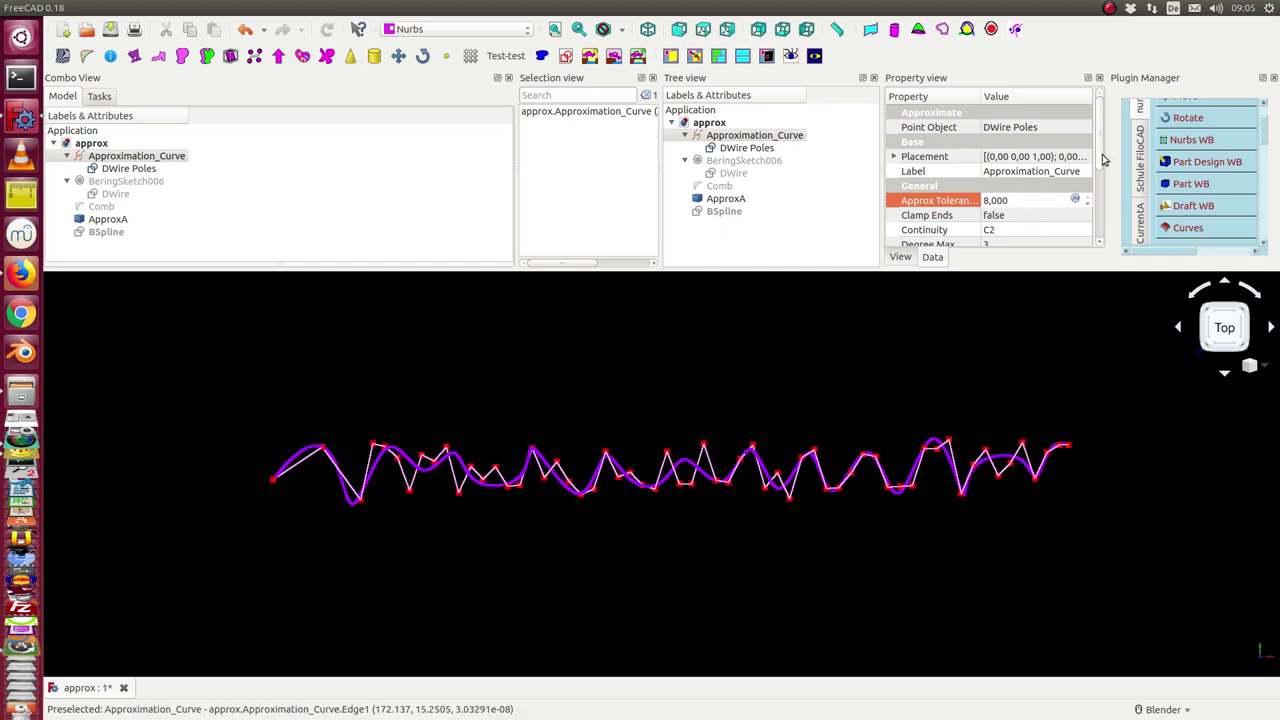
Try the Uniform and ChordLength parametrizations on the Approximation_Curve
left_click_drag(1100, 165, 1099, 209)
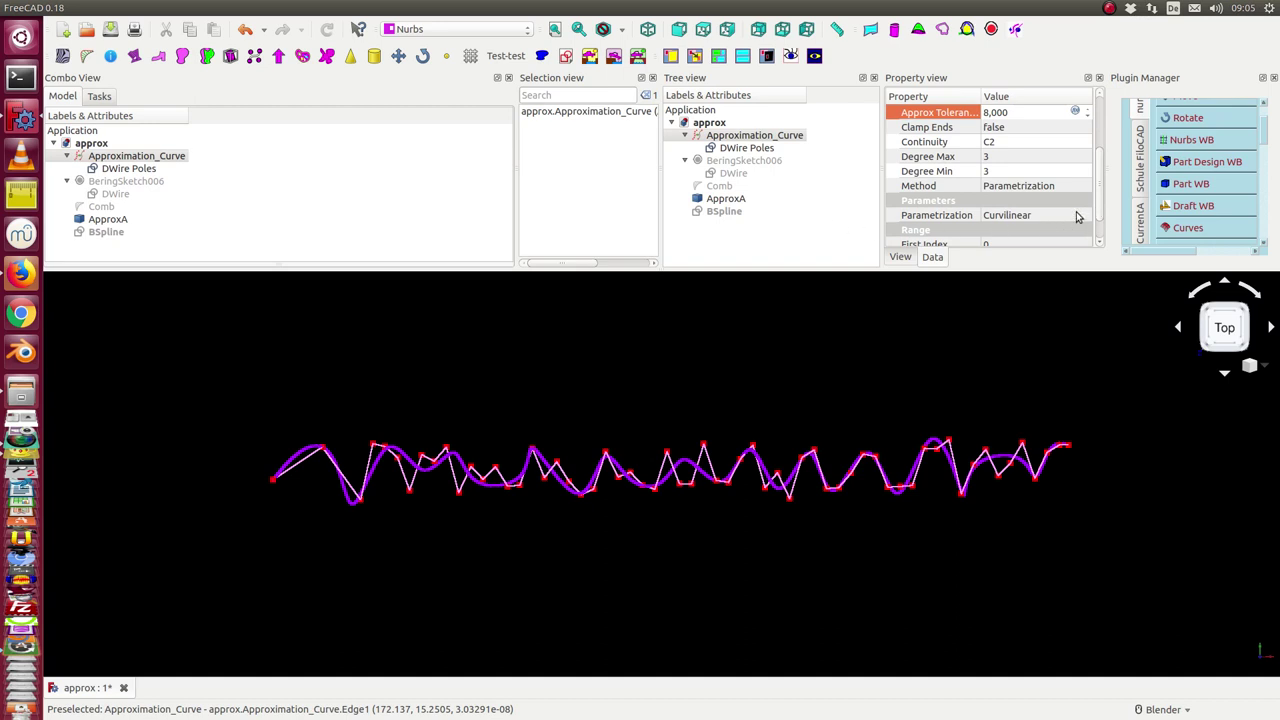
left_click(1078, 216)
scroll(1078, 216, "up", 1)
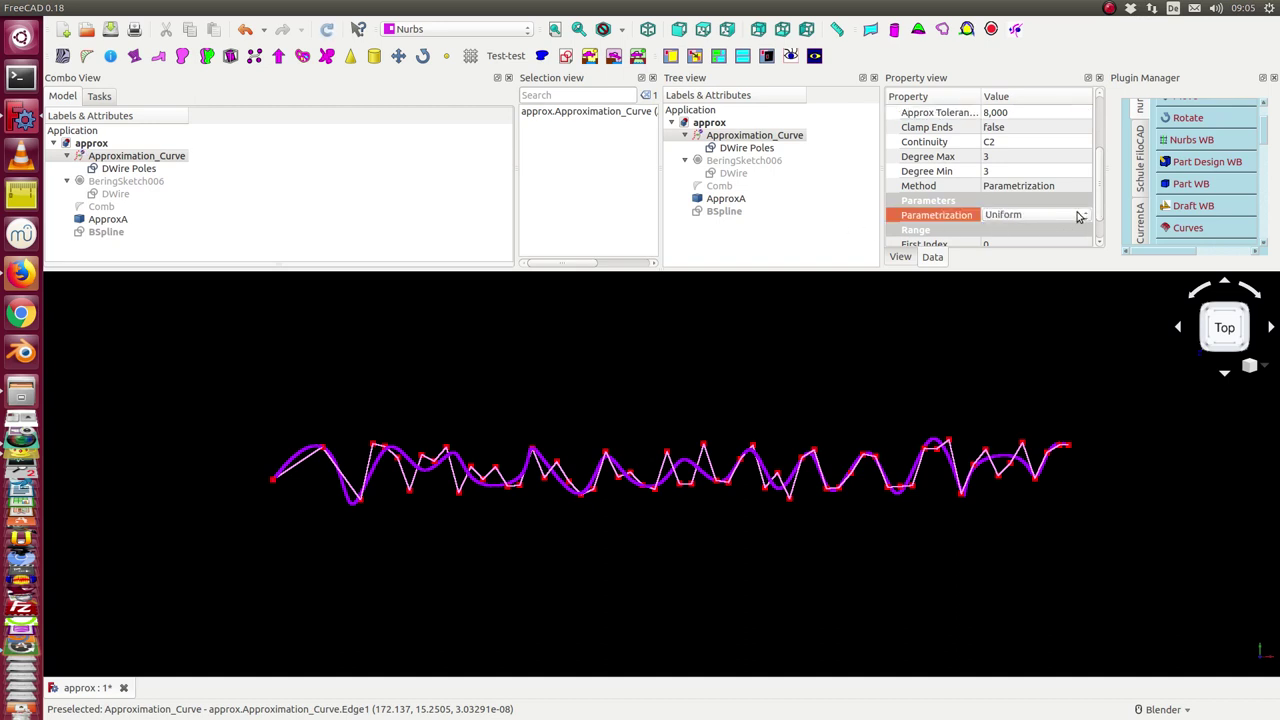
scroll(1078, 216, "up", 1)
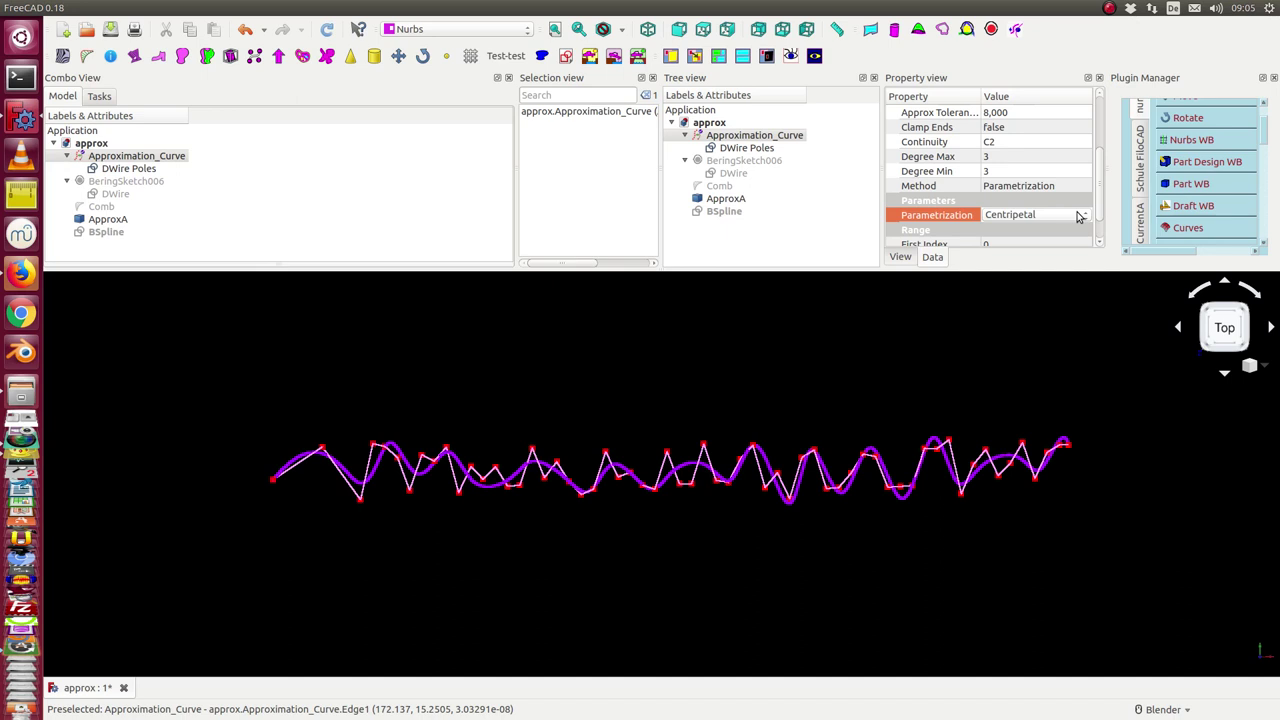
scroll(1078, 216, "up", 1)
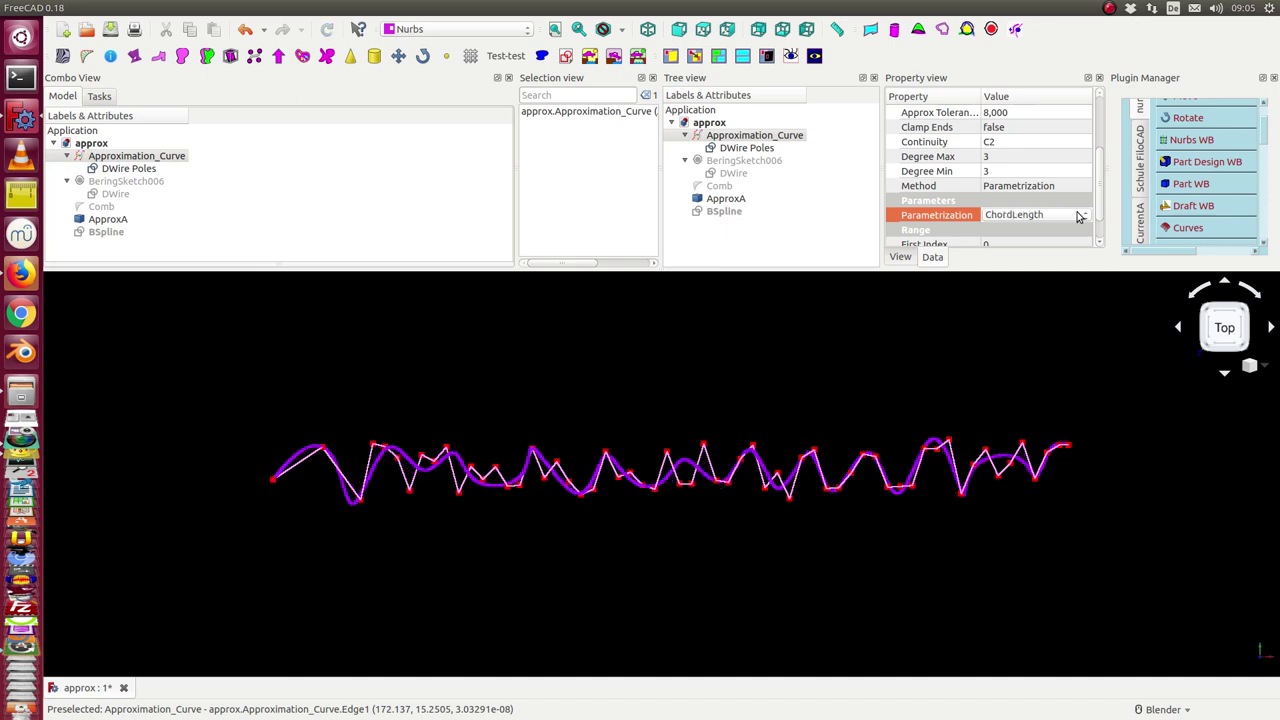
Lower Approx Tolerance back to 2,000
left_click(1038, 114)
scroll(1038, 116, "down", 2)
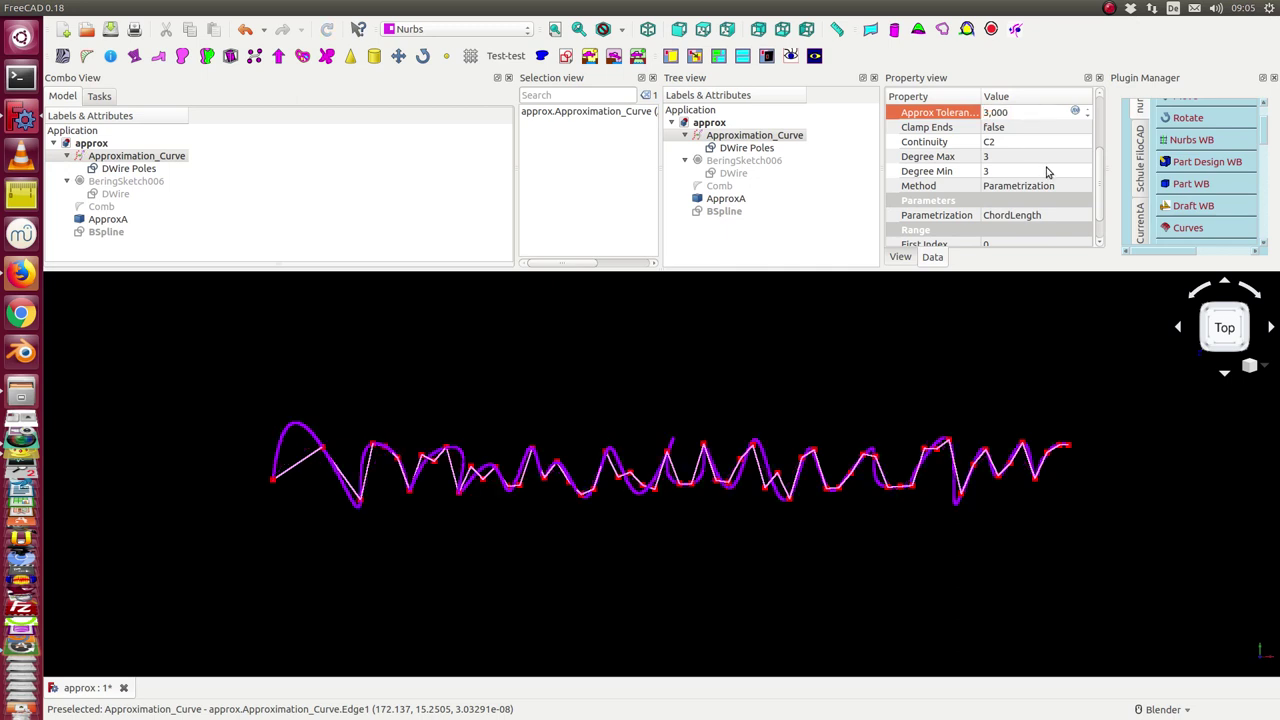
scroll(1033, 113, "down", 1)
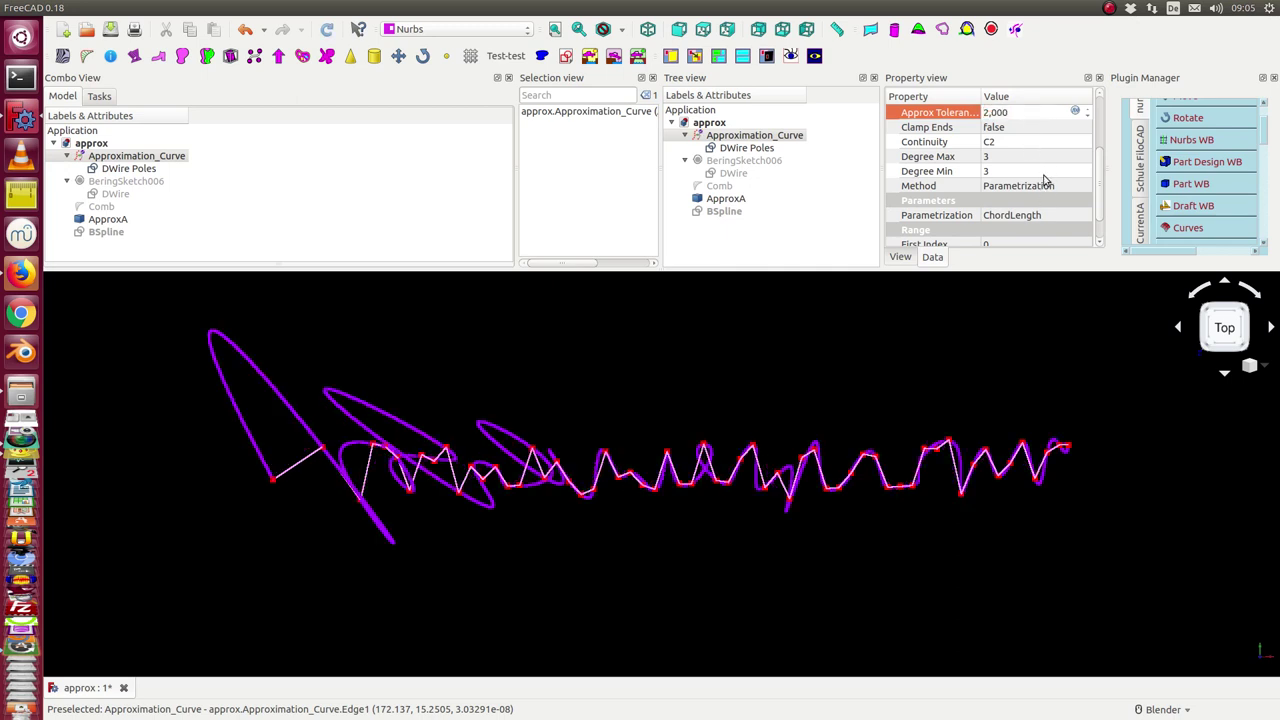
Set the Parametrization to Centripetal
left_click(1065, 218)
scroll(1065, 218, "down", 1)
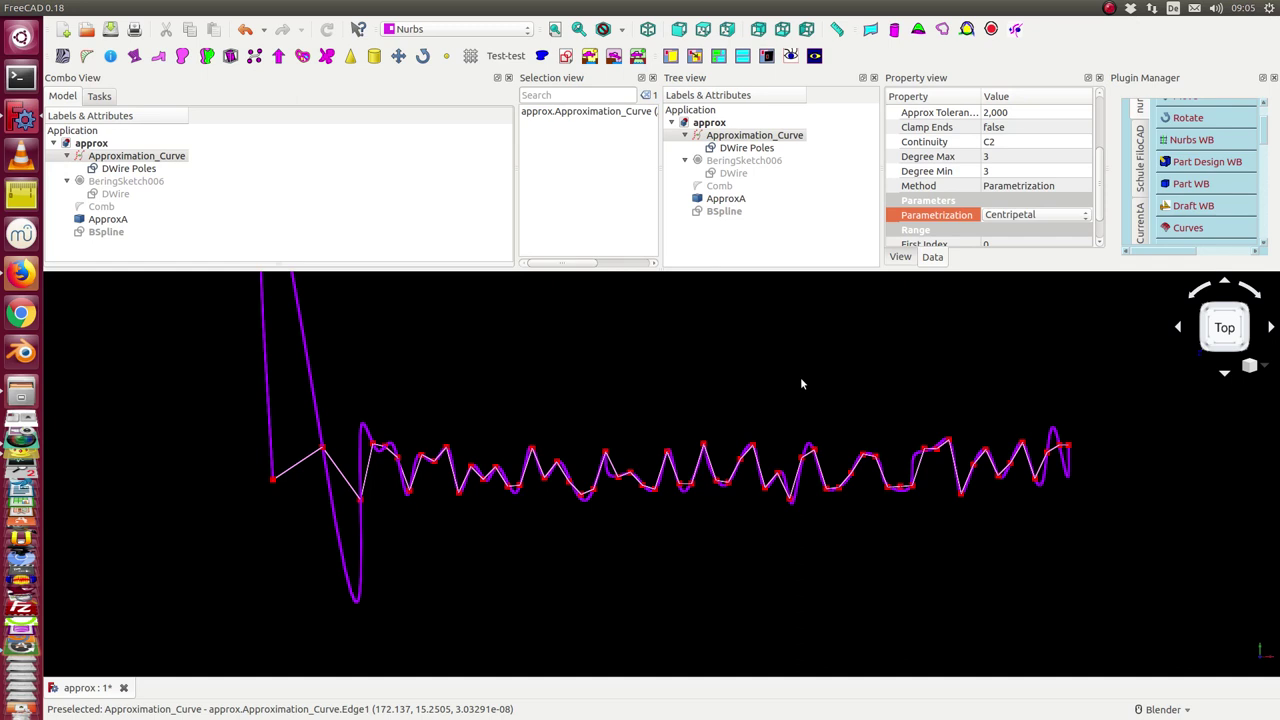
scroll(800, 383, "down", 2)
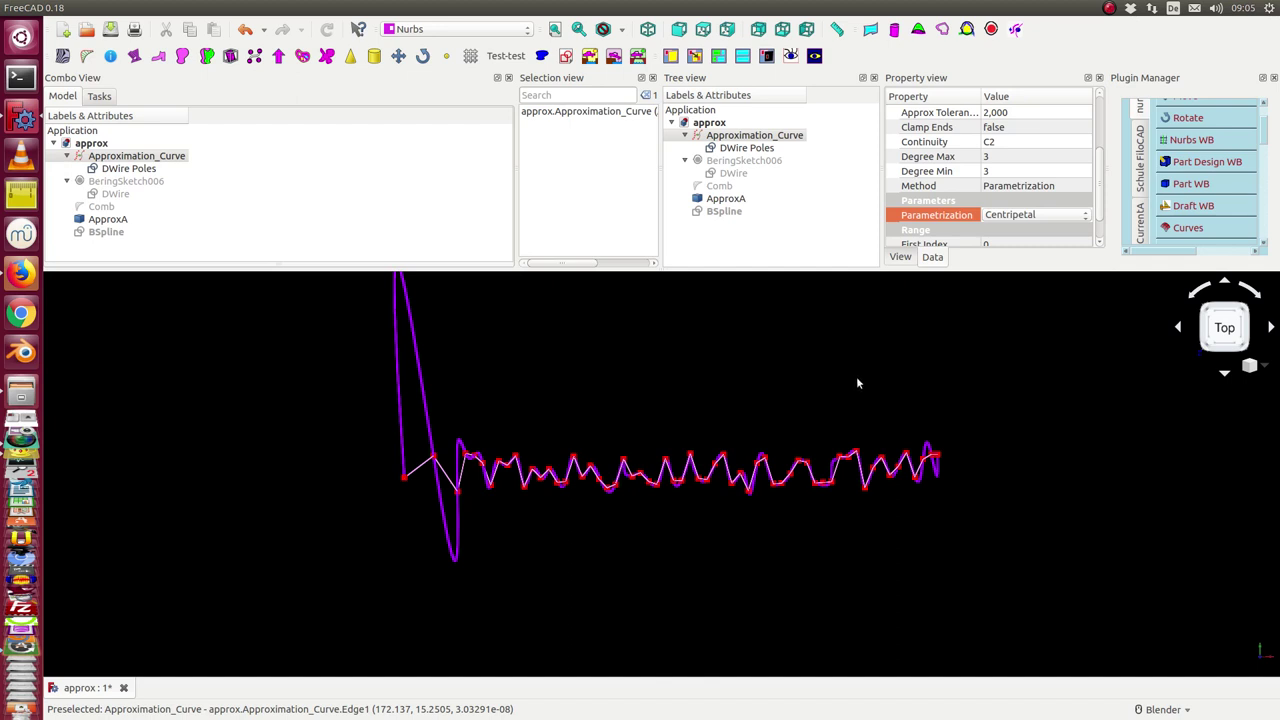
Hide the Approximation_Curve and delete the old ApproxA object
left_click(752, 135)
key("space")
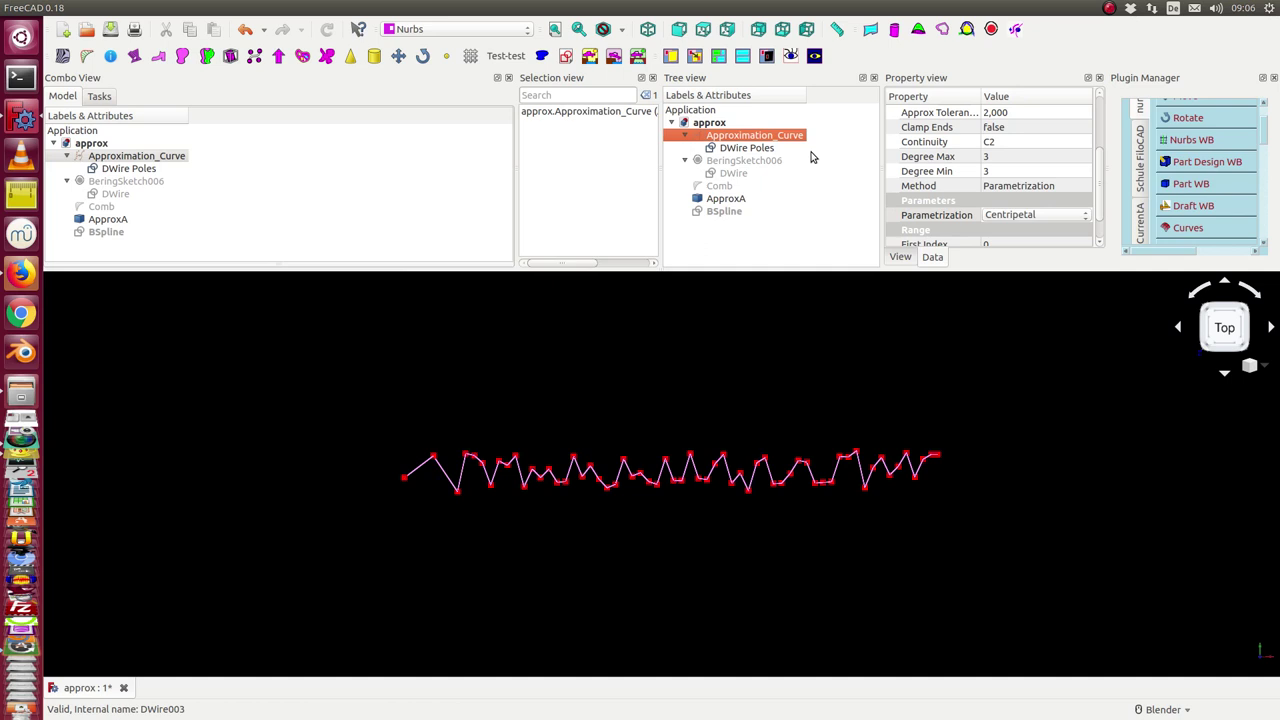
left_click(716, 199)
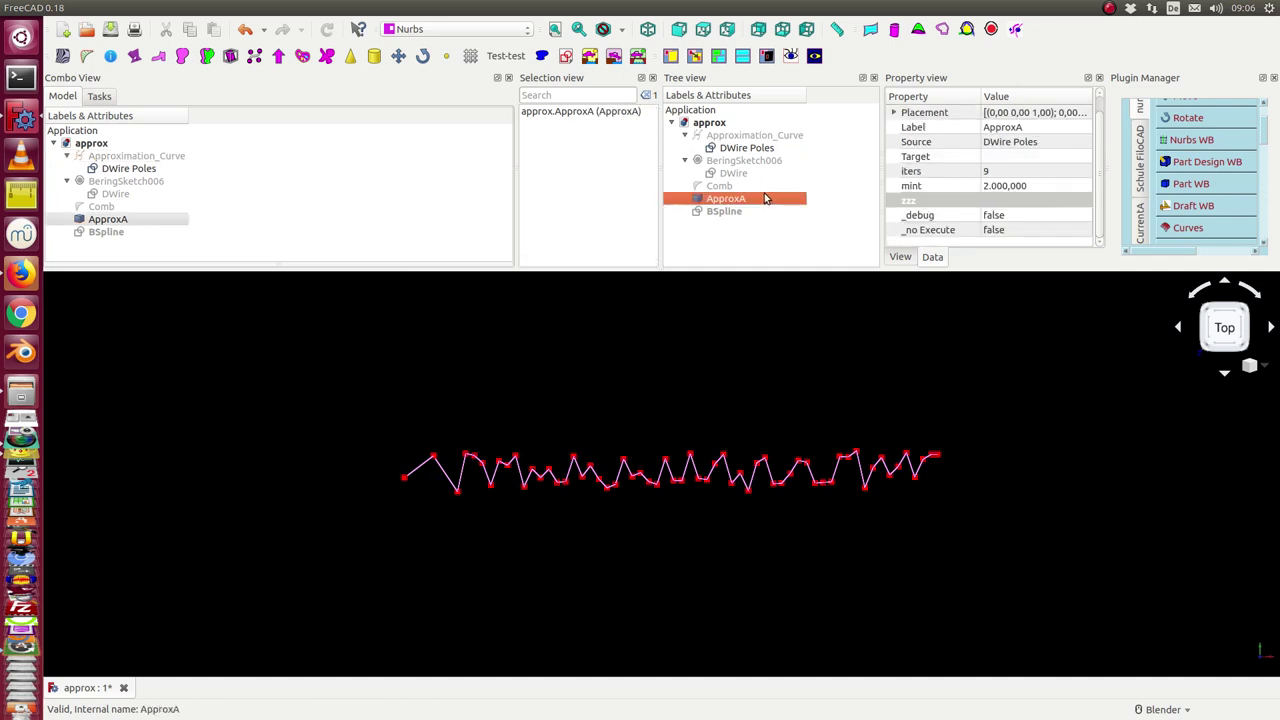
key("Delete")
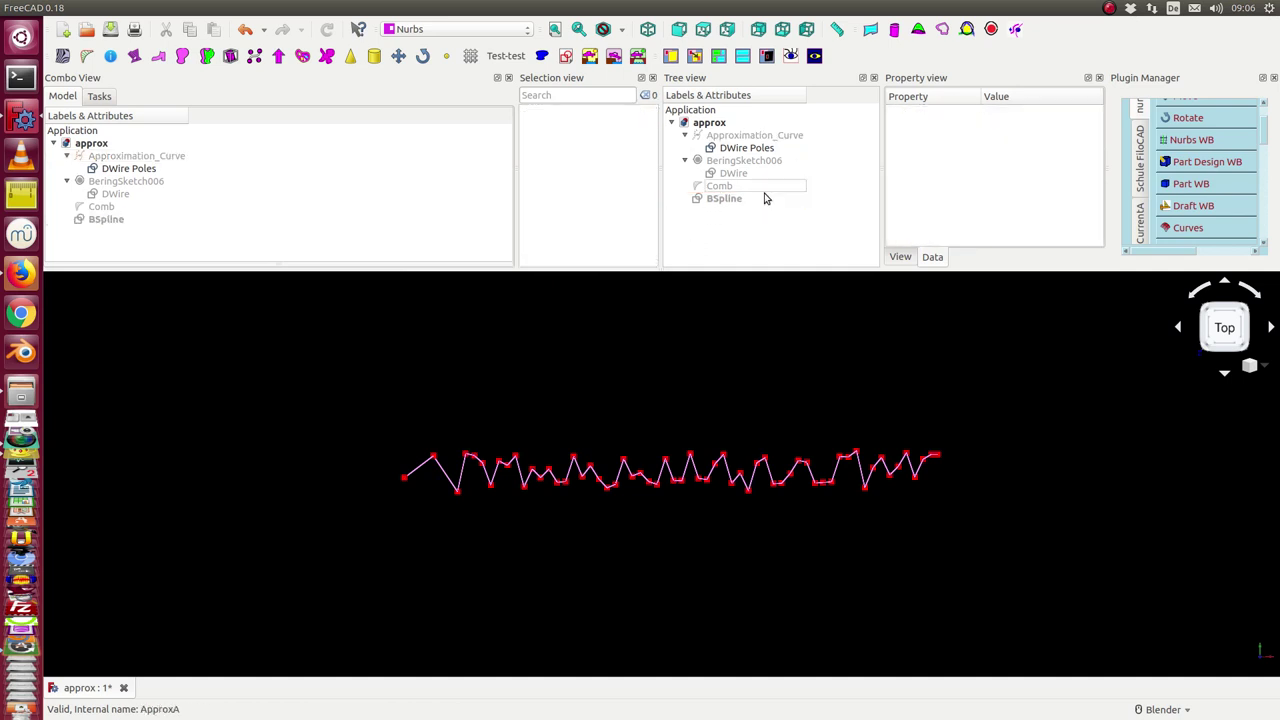
Switch to a blue background and select DWire Poles together with DWire
left_click(790, 55)
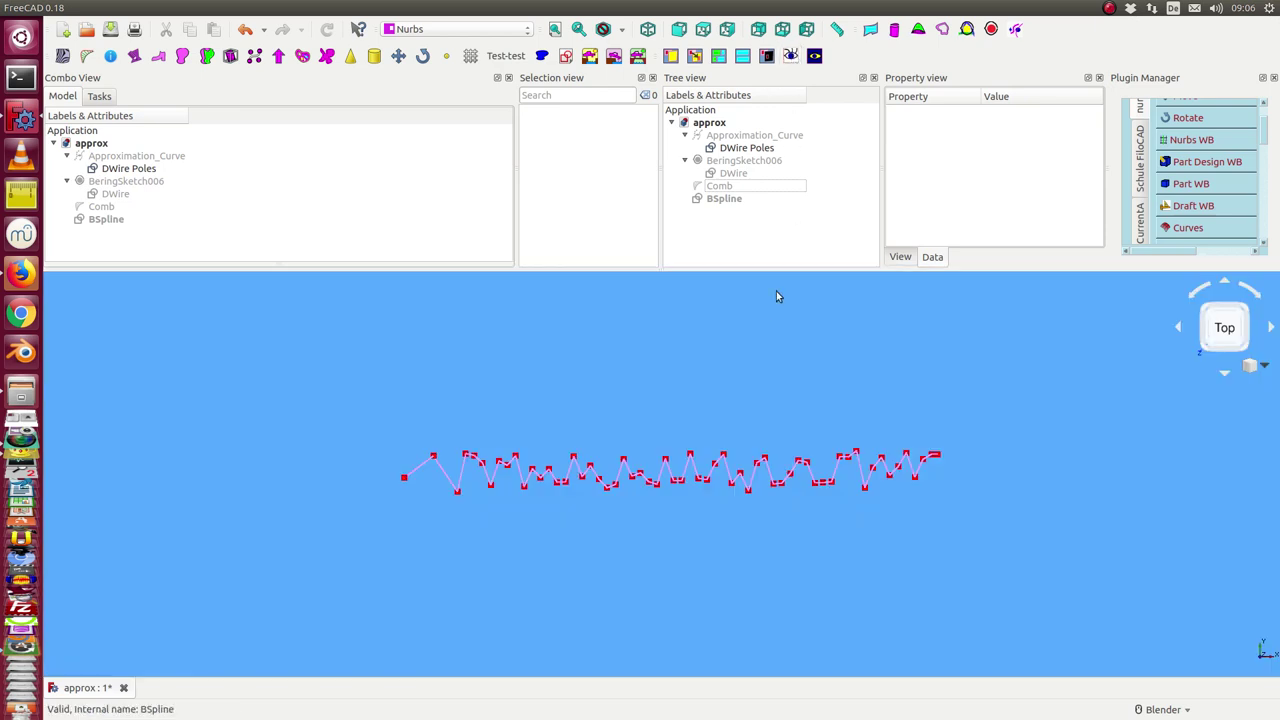
left_click(735, 175)
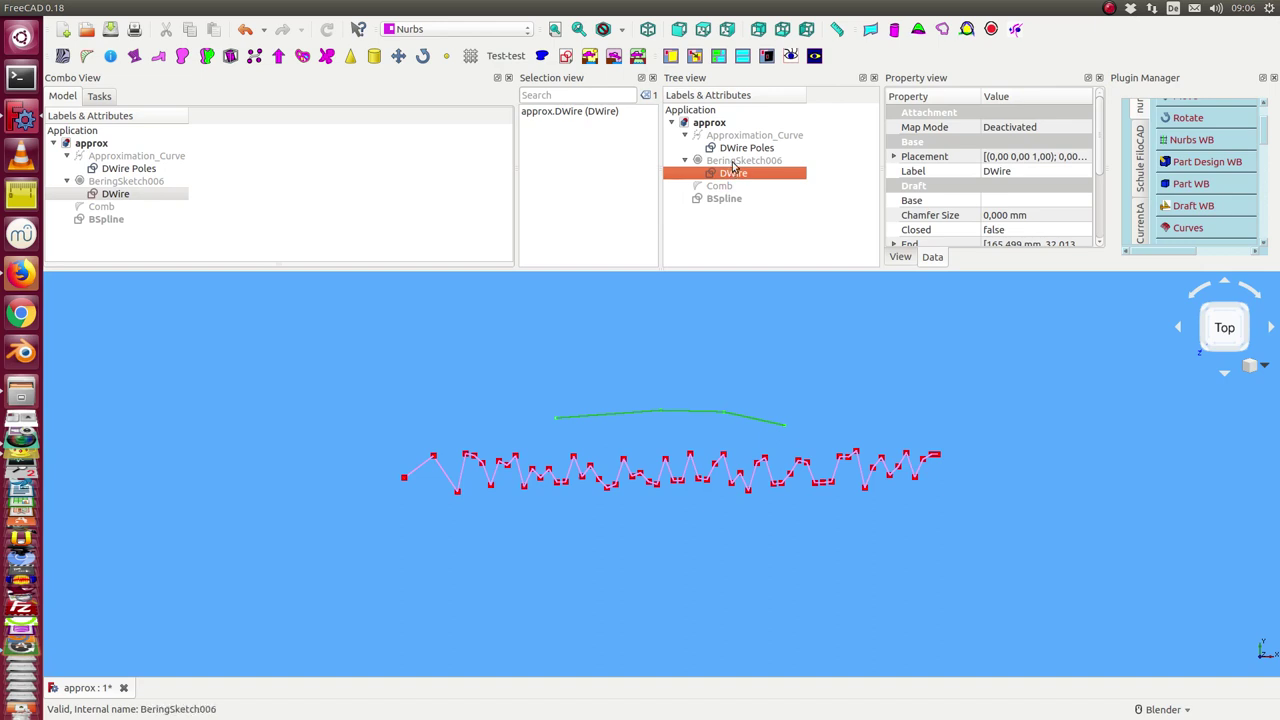
left_click(758, 161)
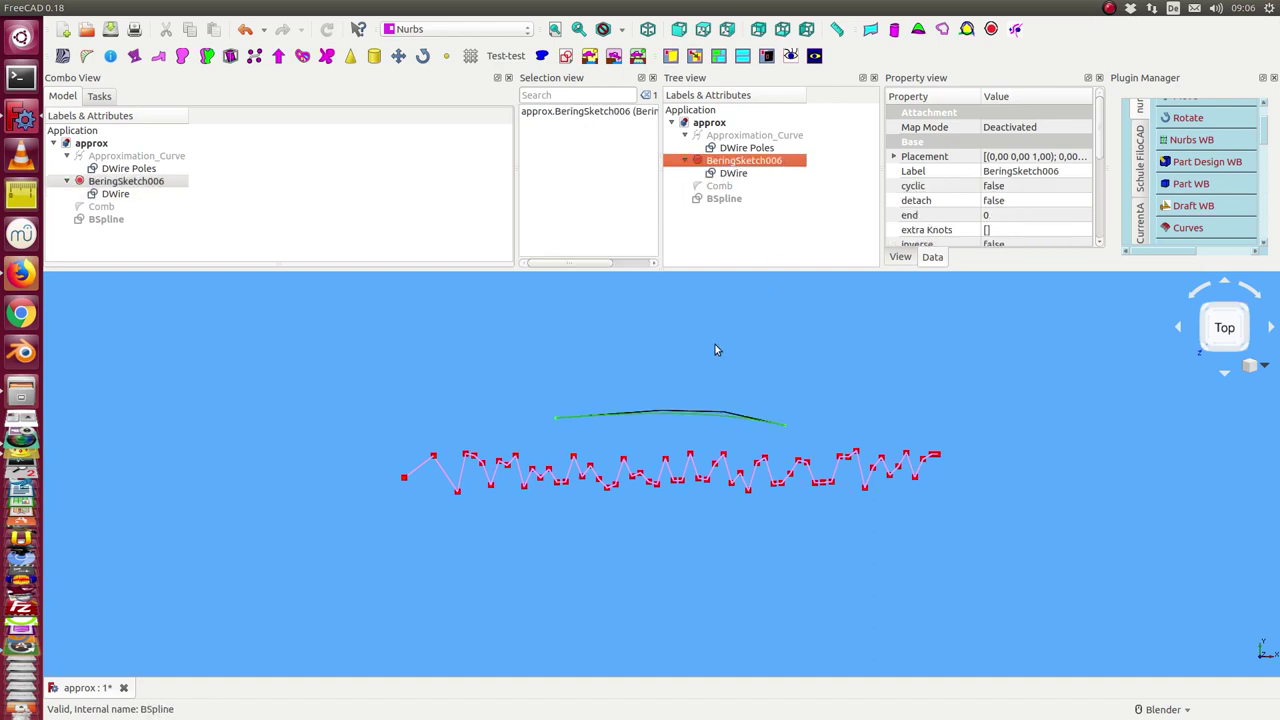
scroll(715, 349, "up", 2)
left_click(677, 331)
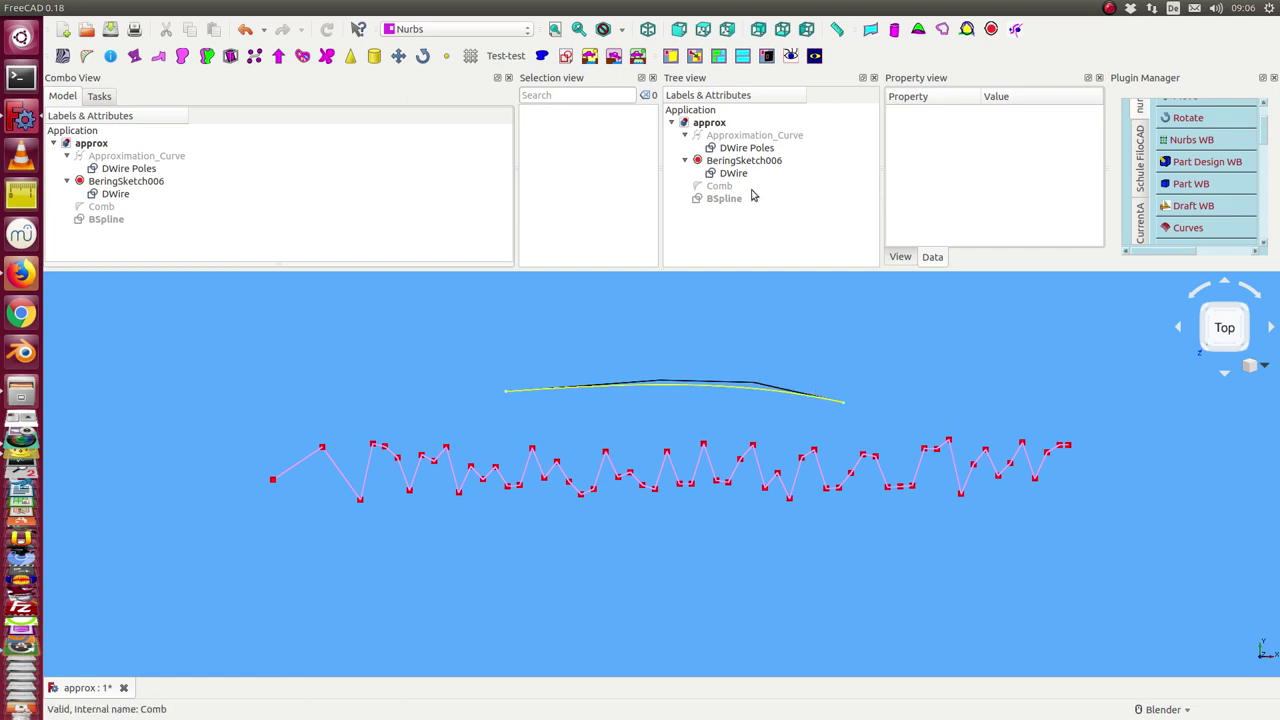
left_click(735, 148)
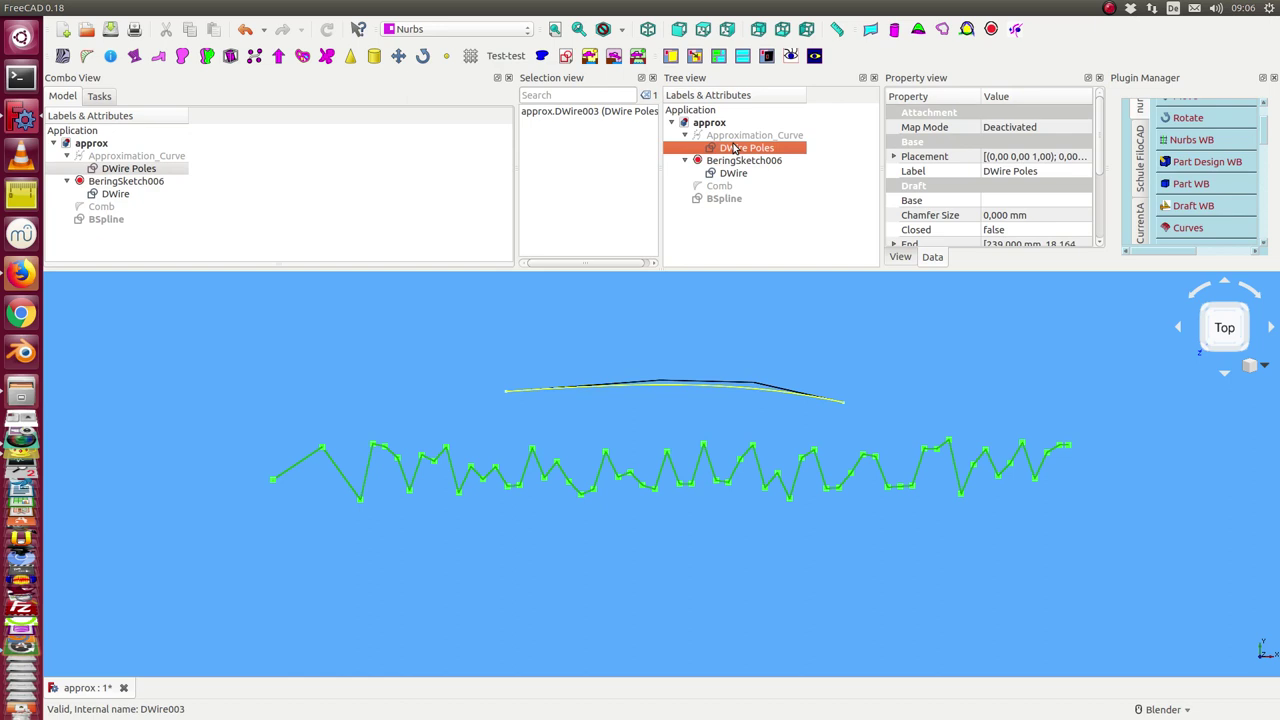
left_click(740, 175, "ctrl")
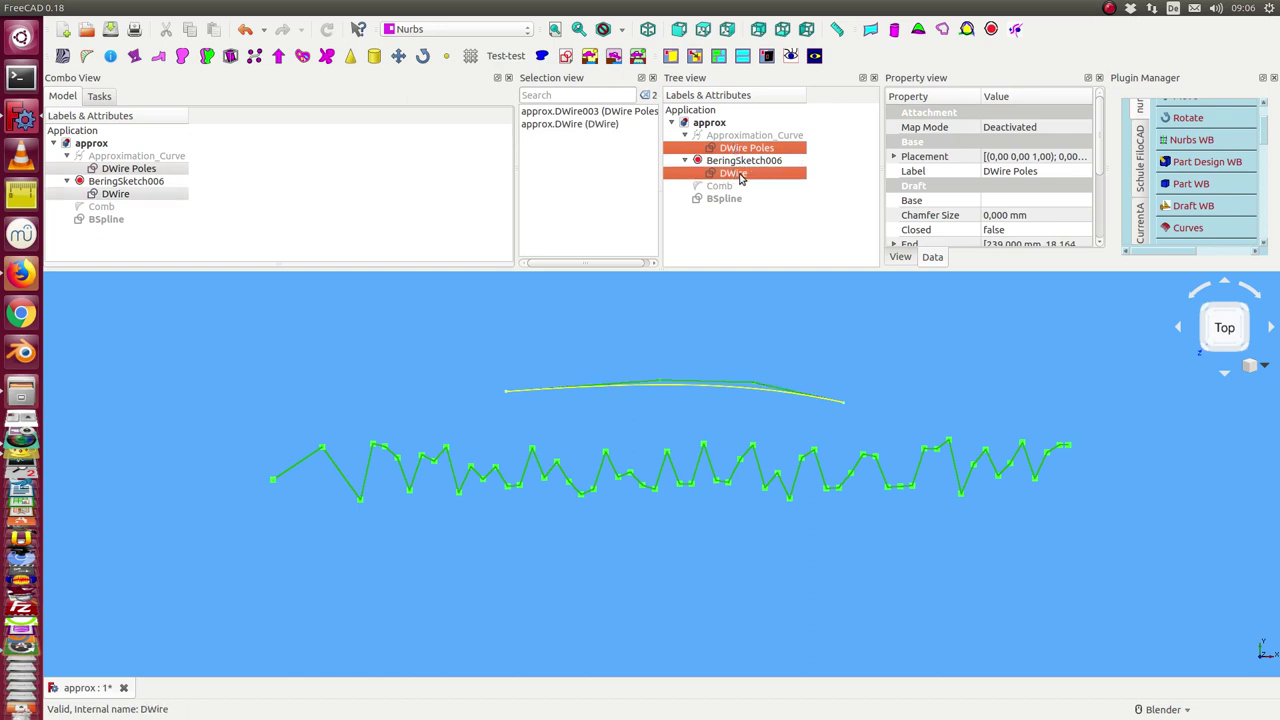
Create a new Bezier ApproxA approximation from the selected wires
left_click(801, 8)
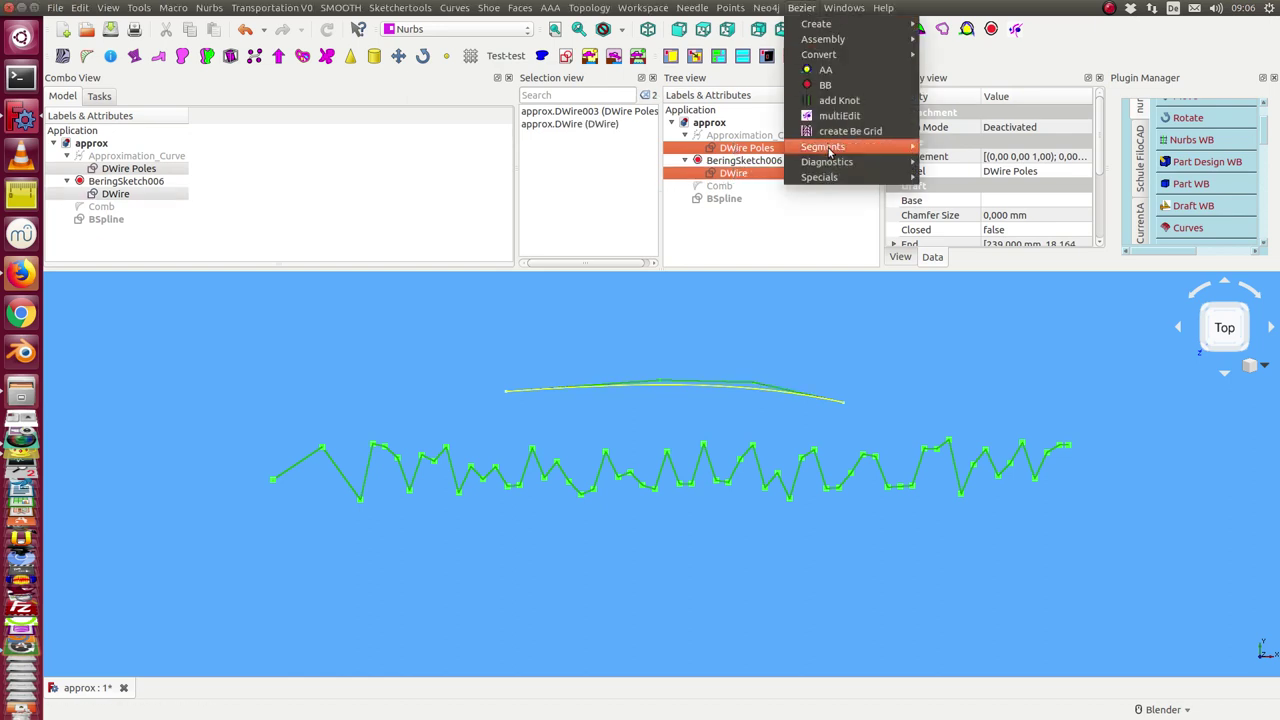
mouse_move(835, 180)
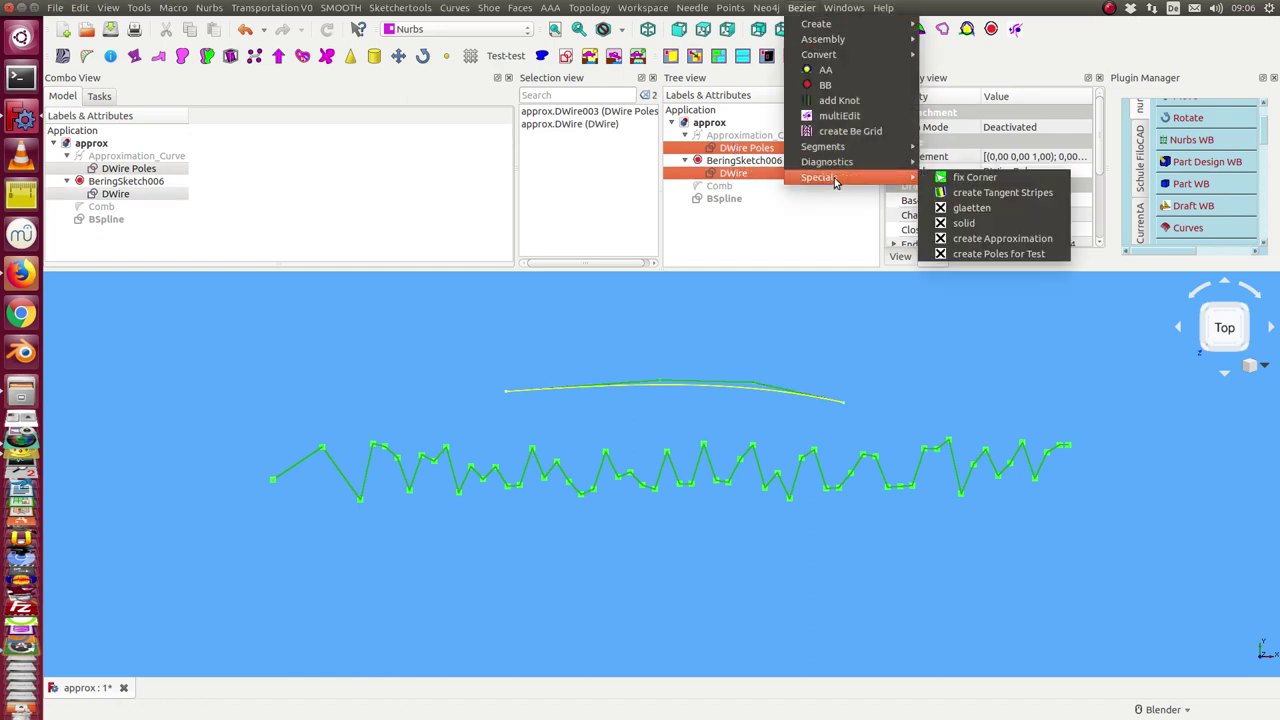
left_click(995, 240)
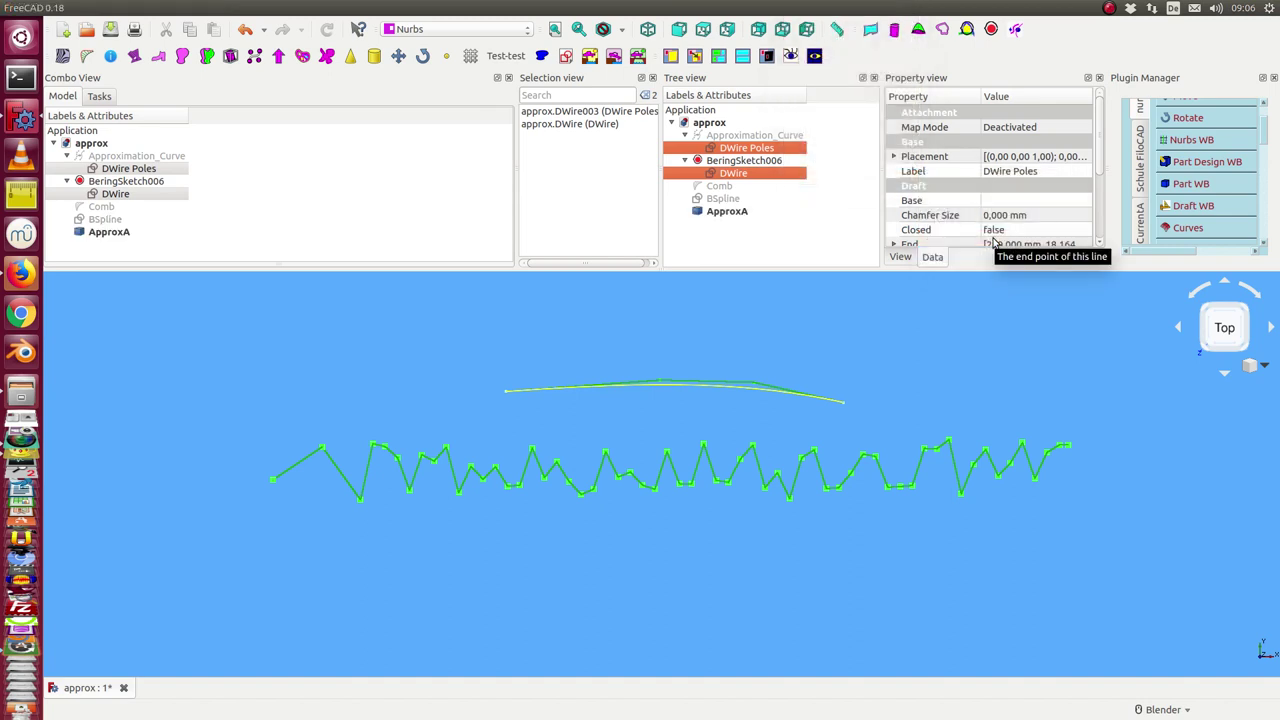
Set ApproxA's number of iterations to 3 and zoom in on the curve
left_click(728, 212)
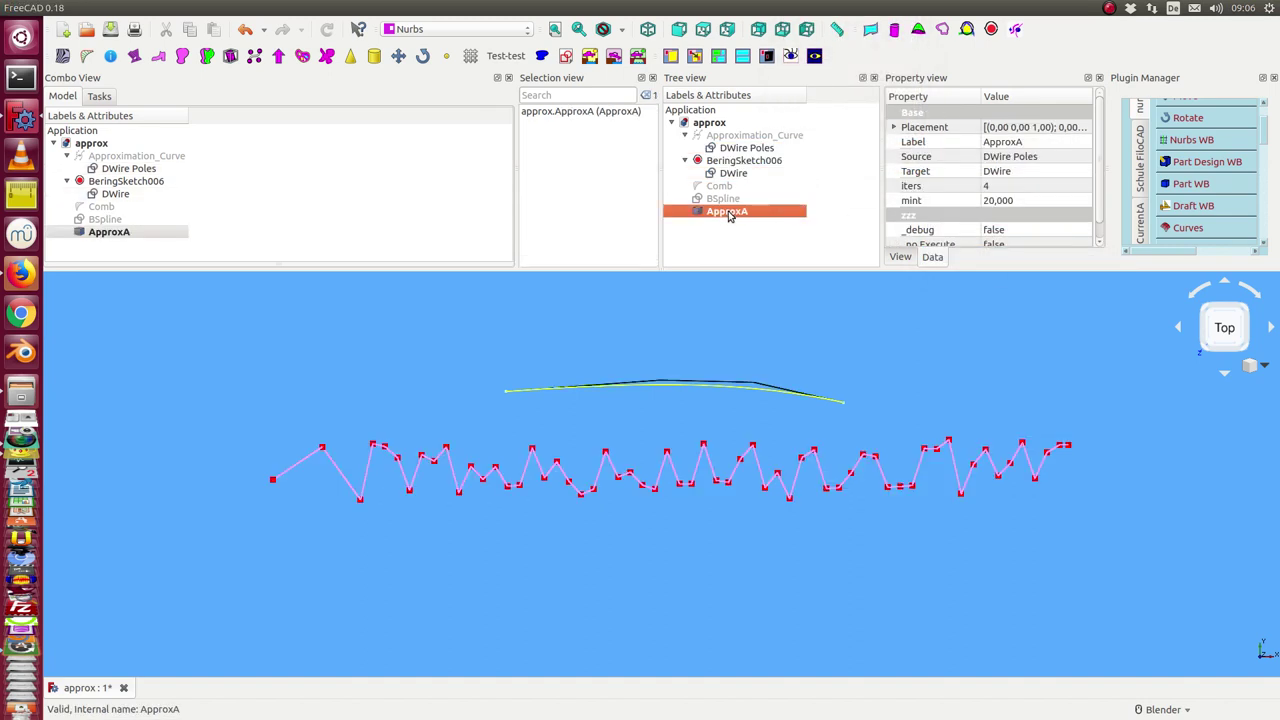
left_click(899, 258)
left_click(928, 259)
left_click(1012, 187)
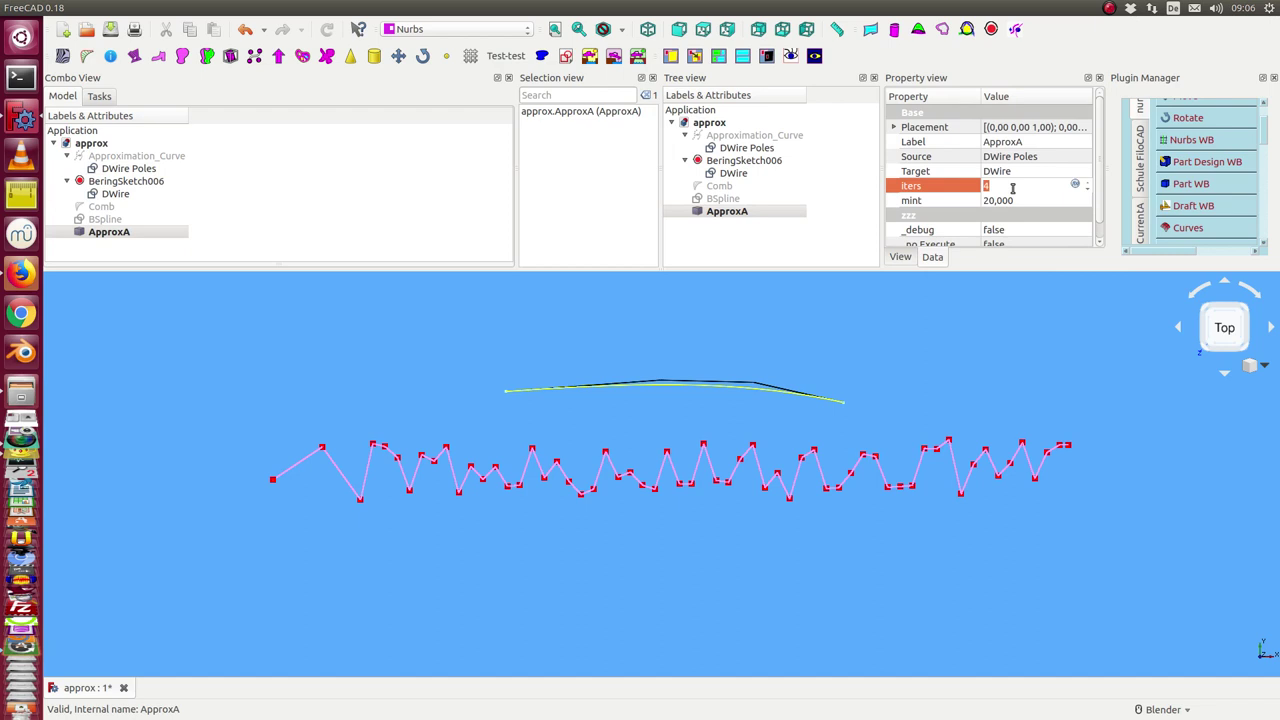
scroll(1012, 187, "up", 1)
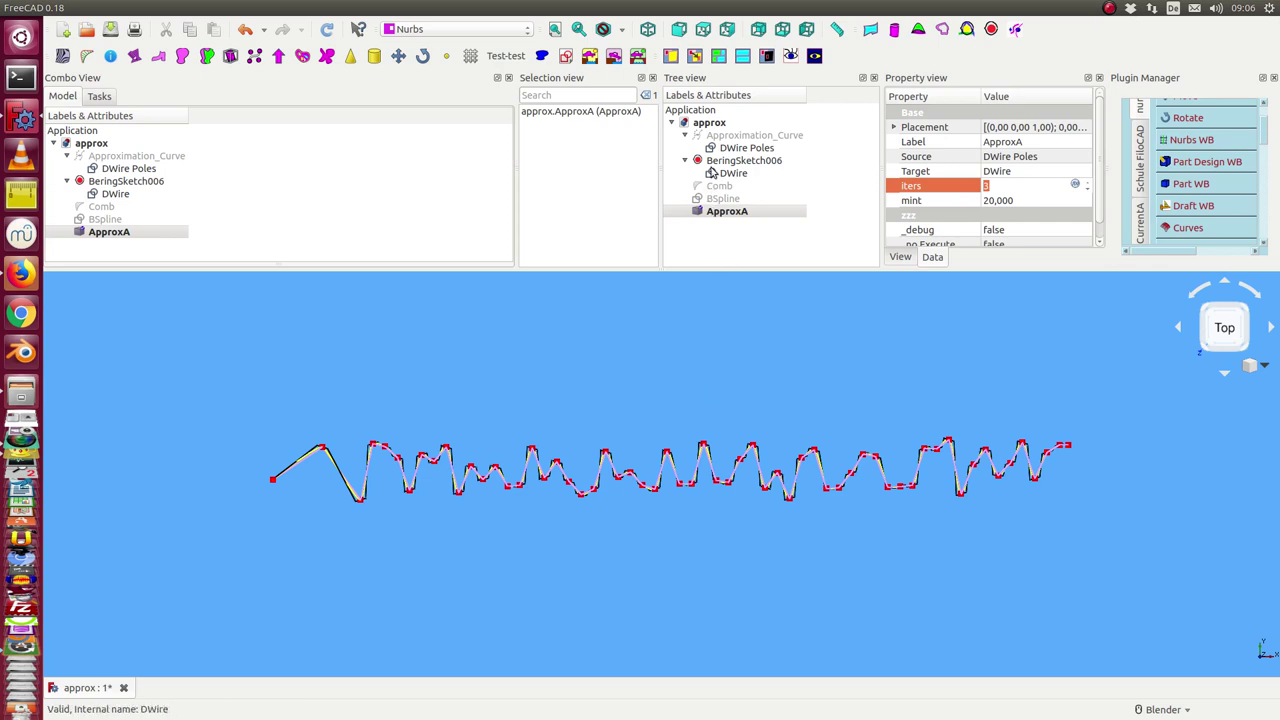
scroll(776, 337, "up", 4)
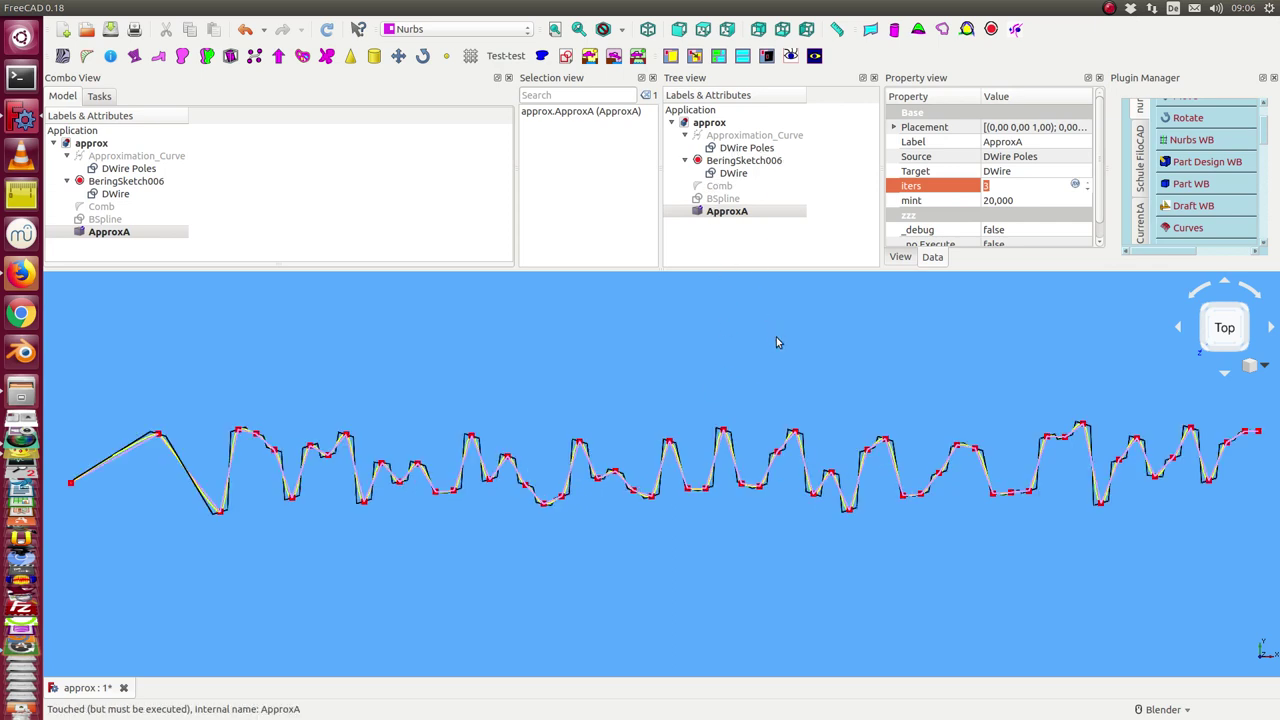
Turn off the scene lighting and compare ApproxA against DWire up close
left_click(815, 57)
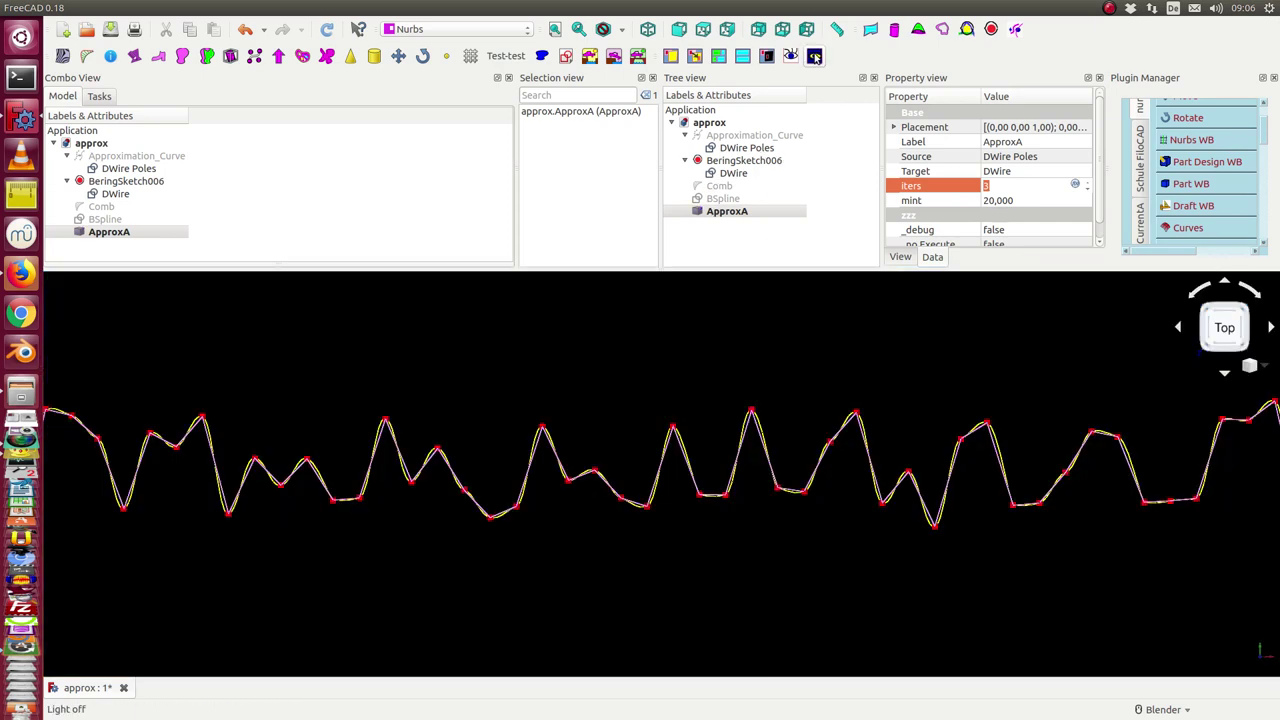
left_click(727, 212)
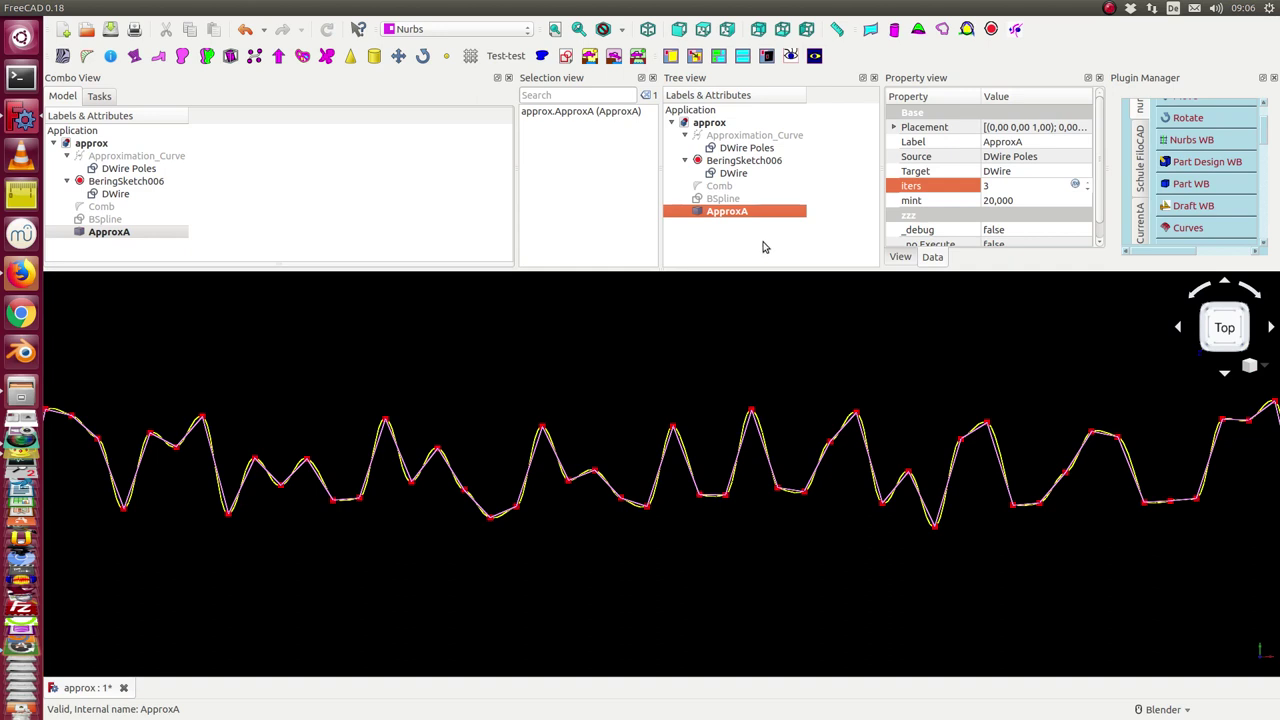
left_click(719, 175)
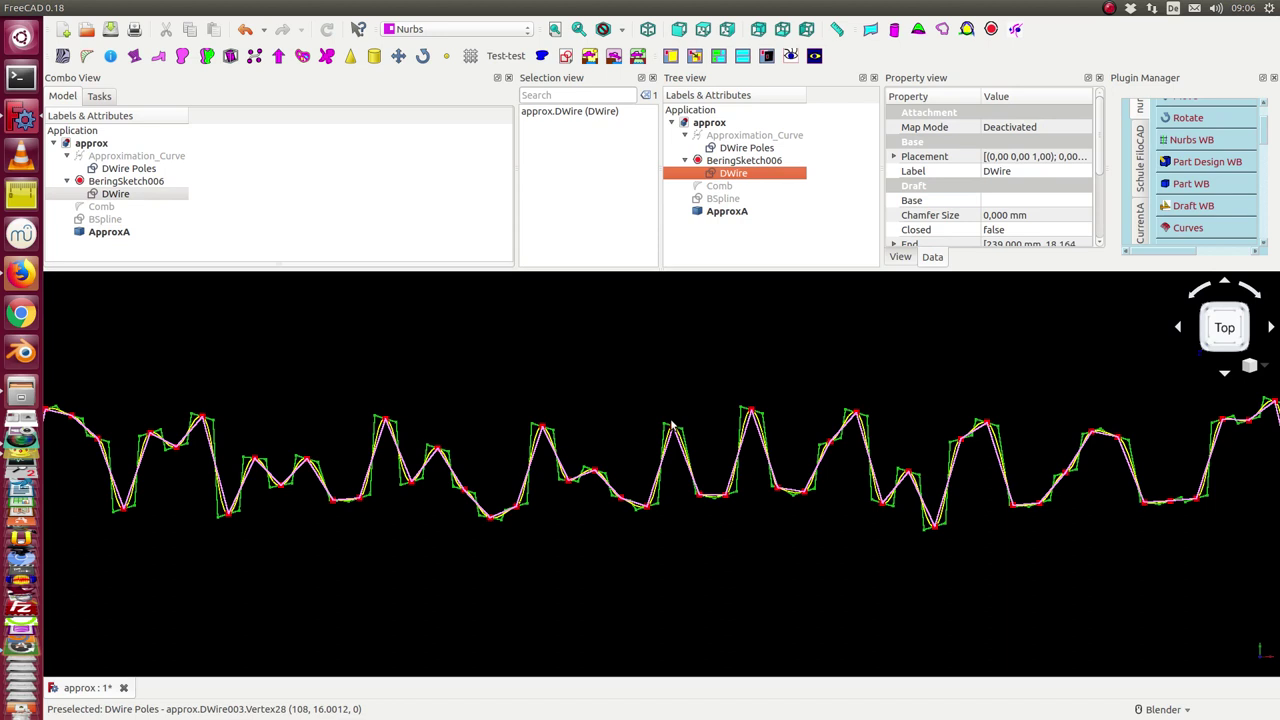
scroll(662, 516, "up", 2)
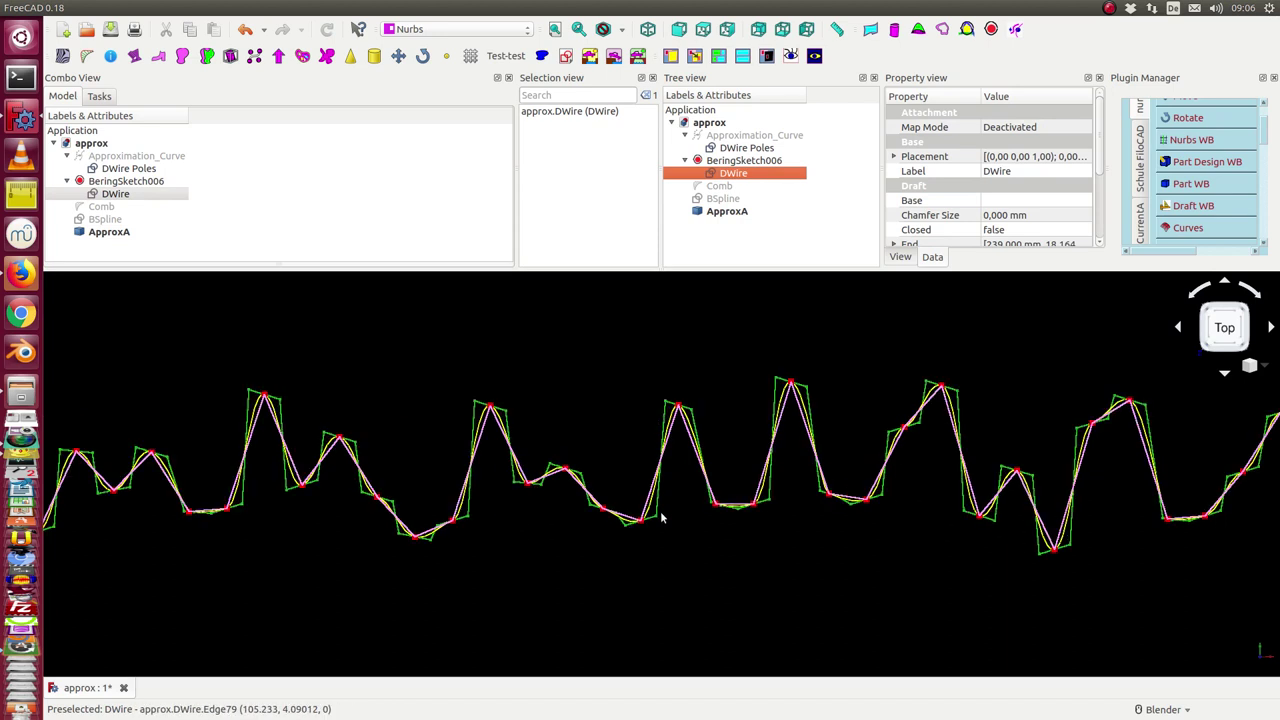
scroll(662, 516, "up", 1)
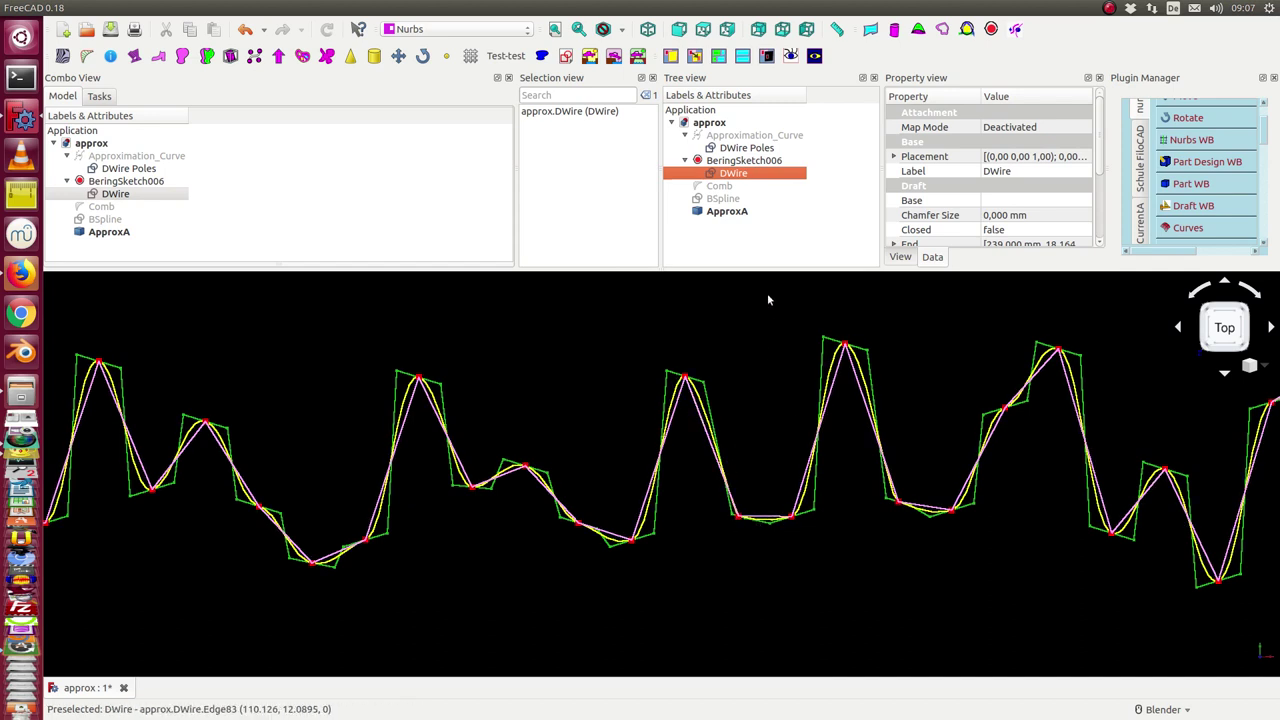
Hide the DWire Poles polygon and zoom out to see ApproxA's full length
left_click(733, 149)
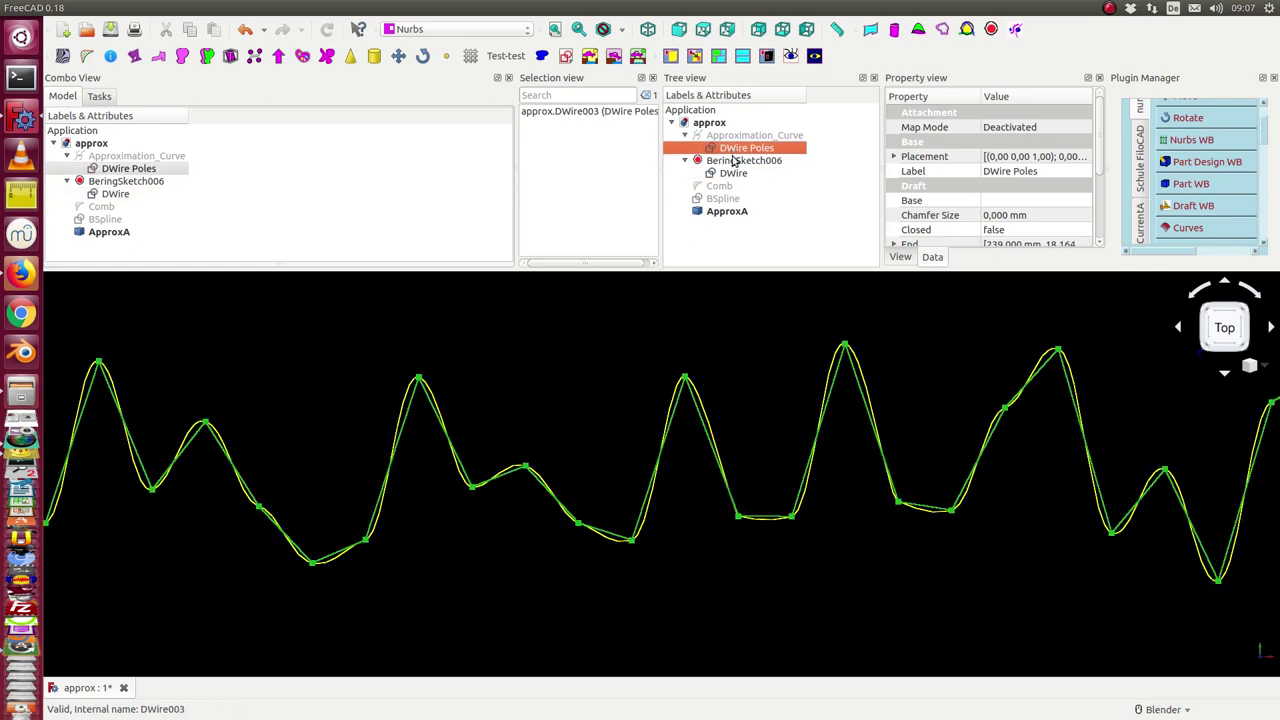
left_click(732, 173)
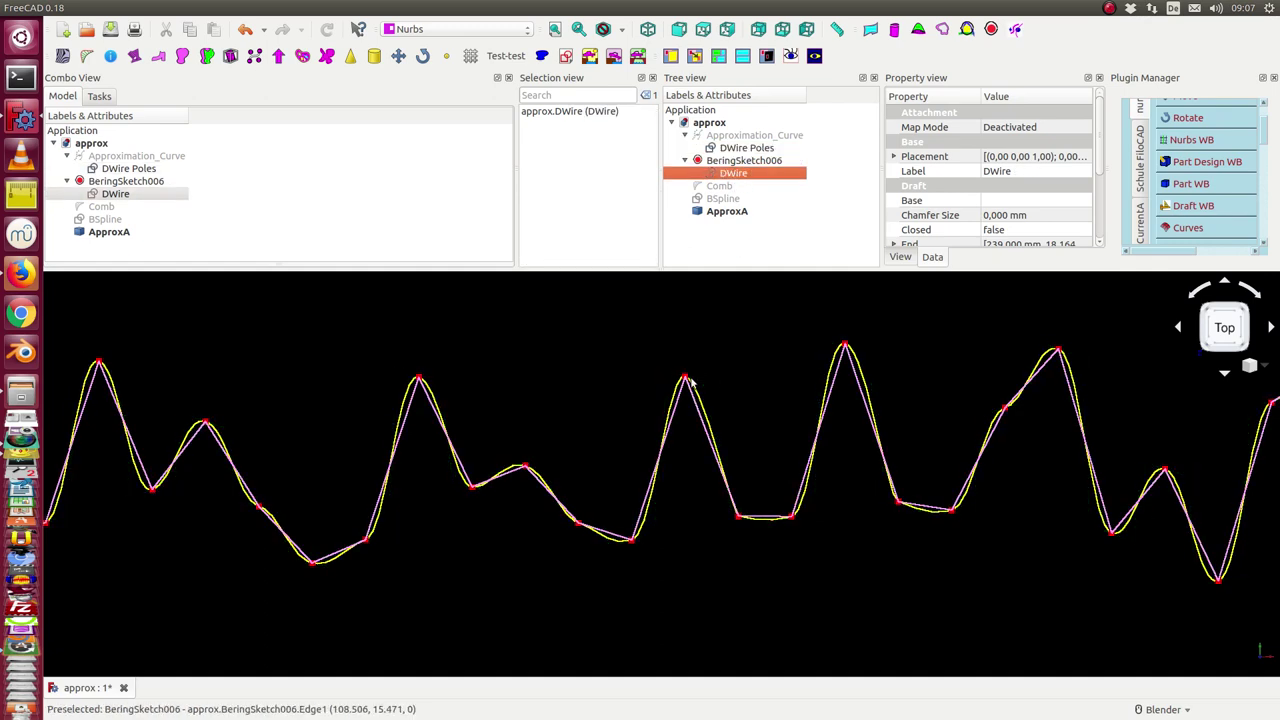
left_click(733, 150)
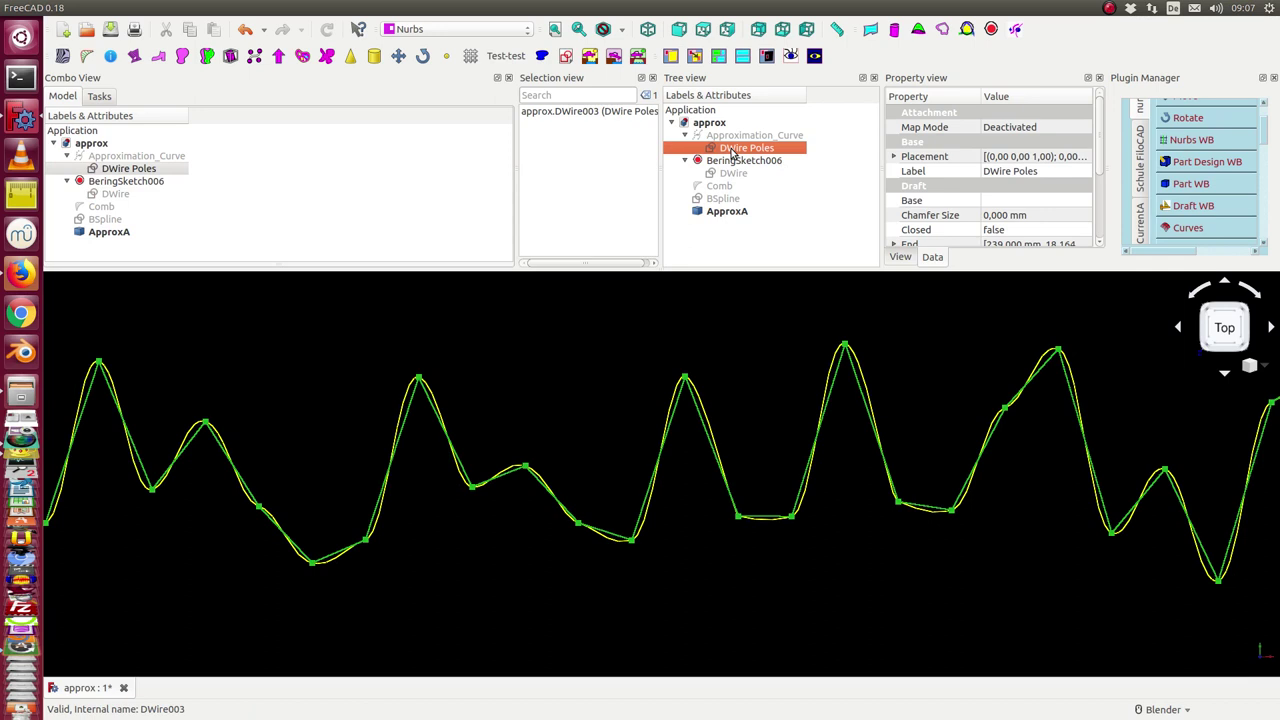
key("space")
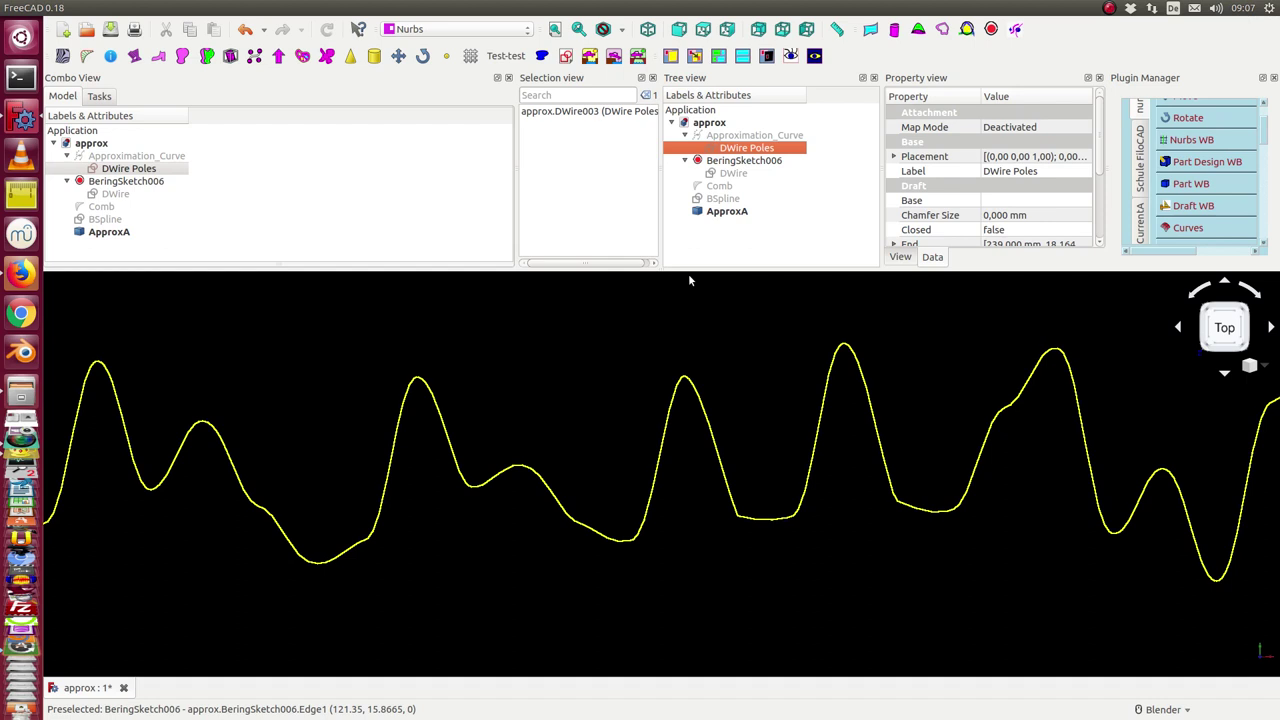
scroll(481, 473, "down", 3)
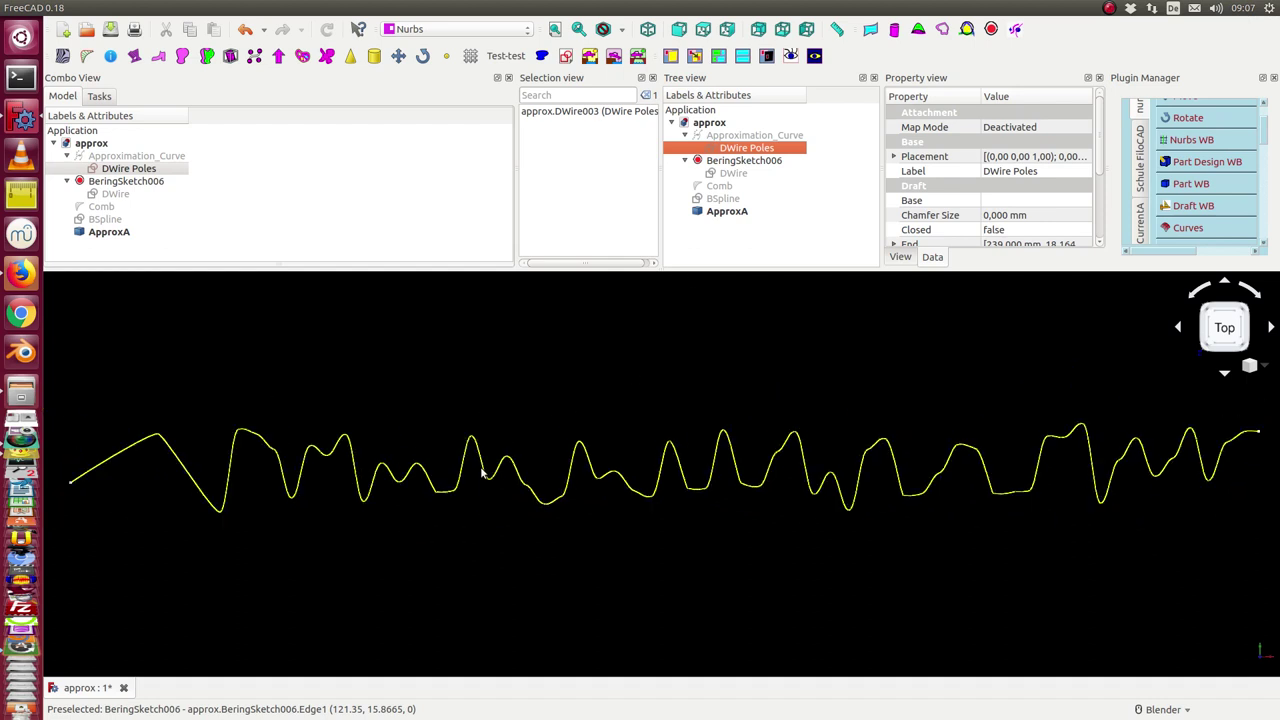
scroll(481, 473, "down", 2)
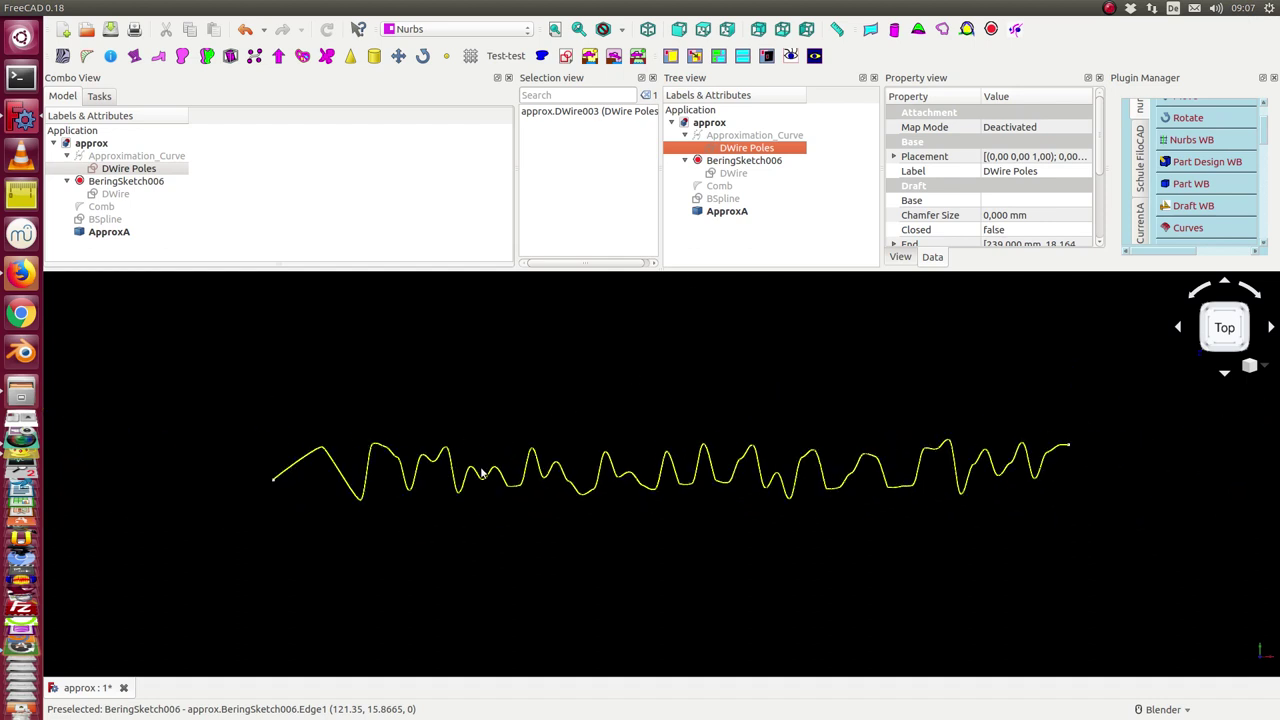
left_click(718, 150)
Zoom out to see the yellow ApproxA curve beside the green DWire Poles polygon end to end
scroll(783, 347, "up", 5)
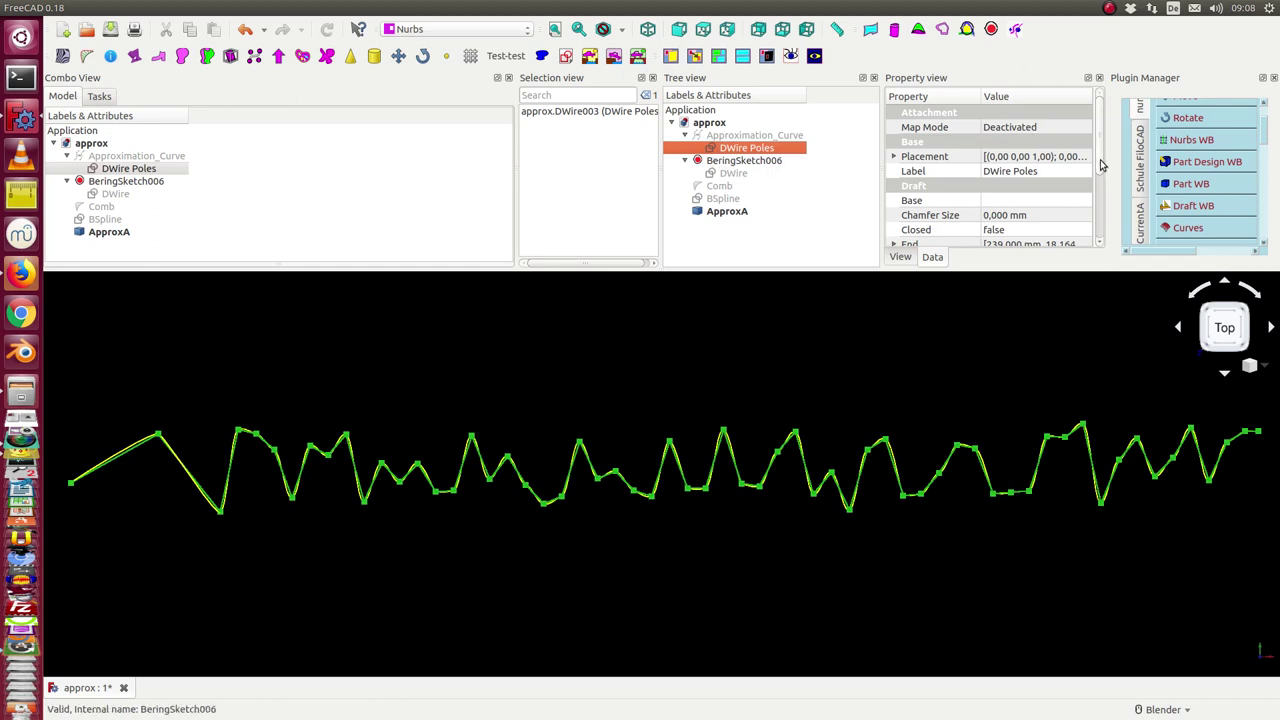
Select ApproxA in the tree and begin editing its iters value of 3
scroll(1100, 165, "down", 1)
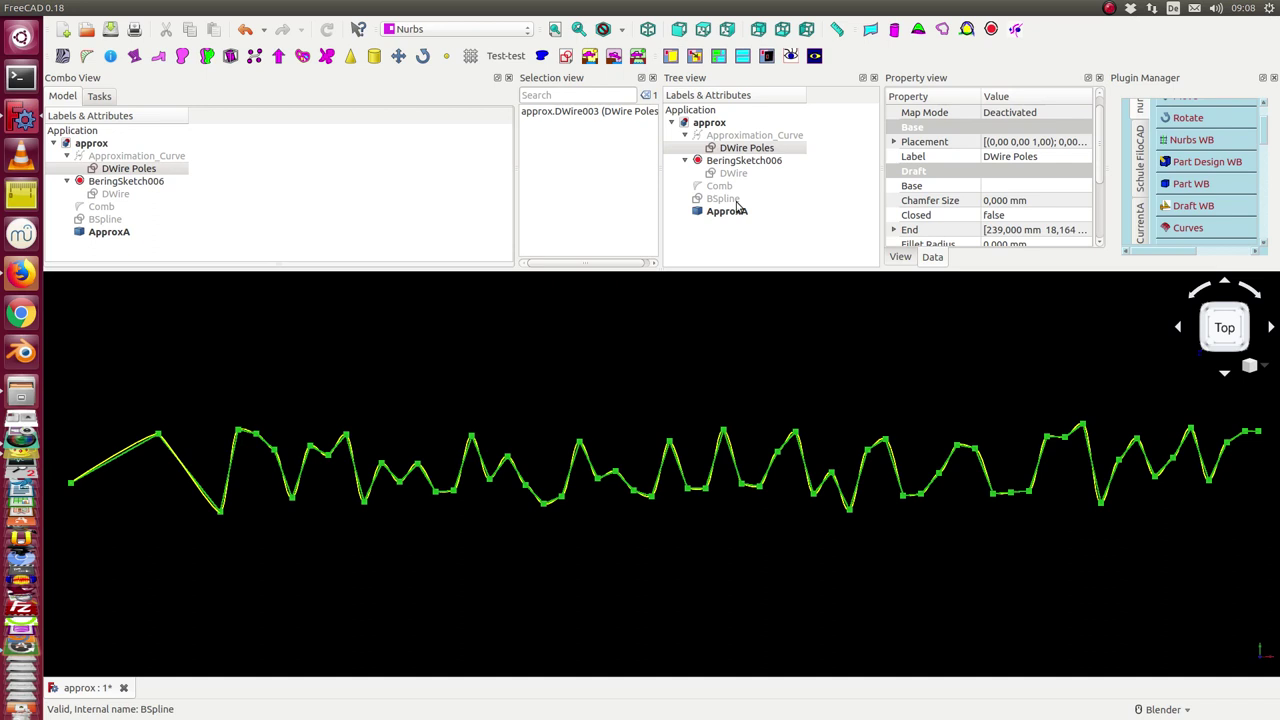
left_click(733, 211)
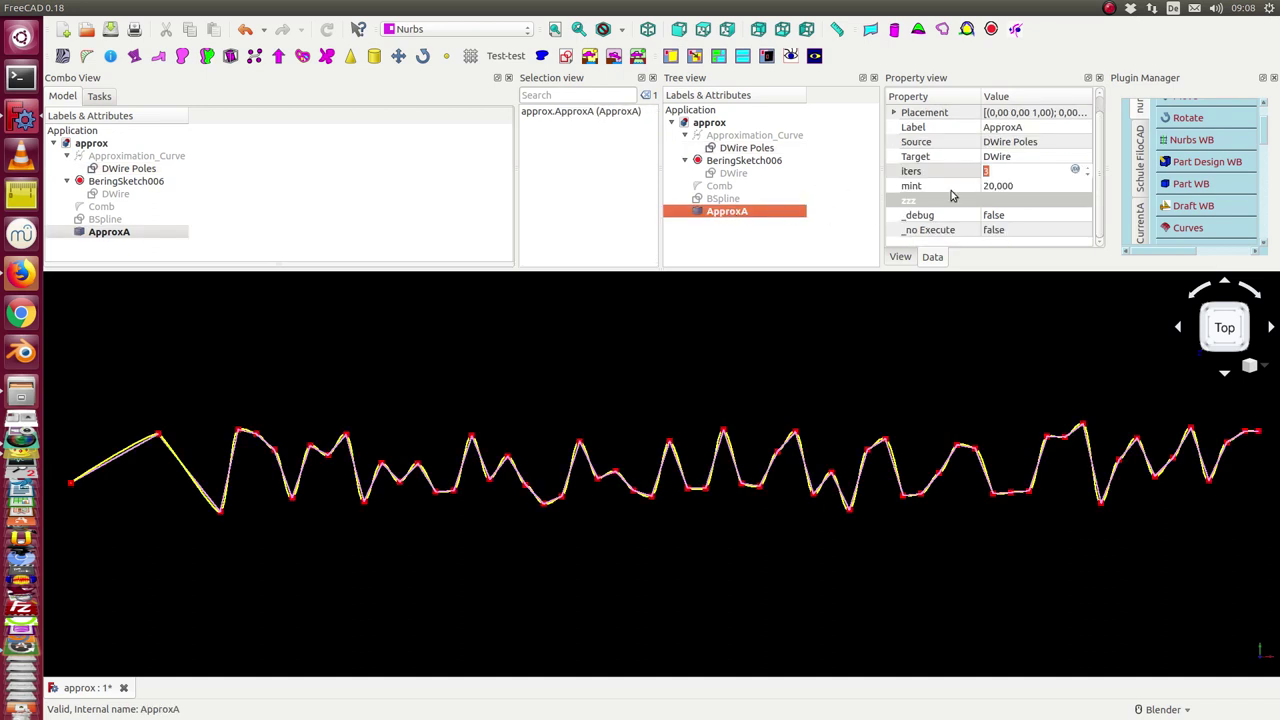
scroll(938, 292, "up", 5)
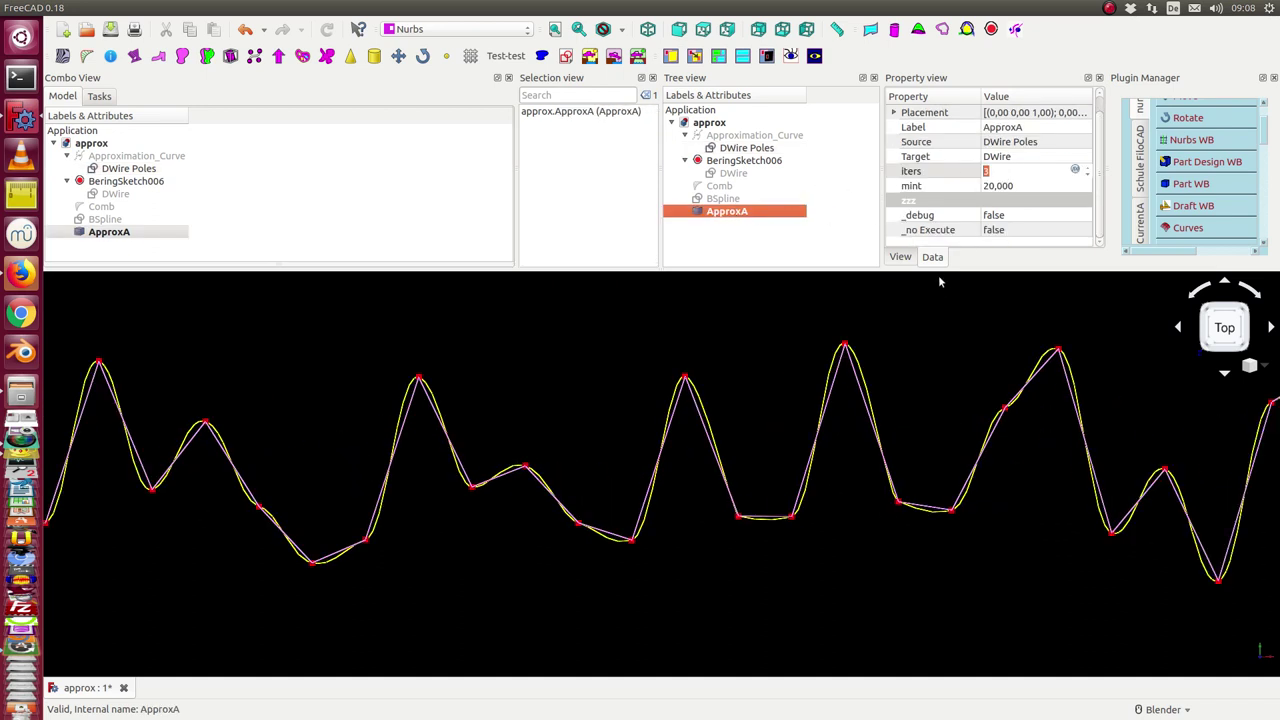
left_click(1013, 173)
key("Return")
Step ApproxA's iters up through several trial values to about 10, watching the yellow curve recompute
left_click(1014, 186)
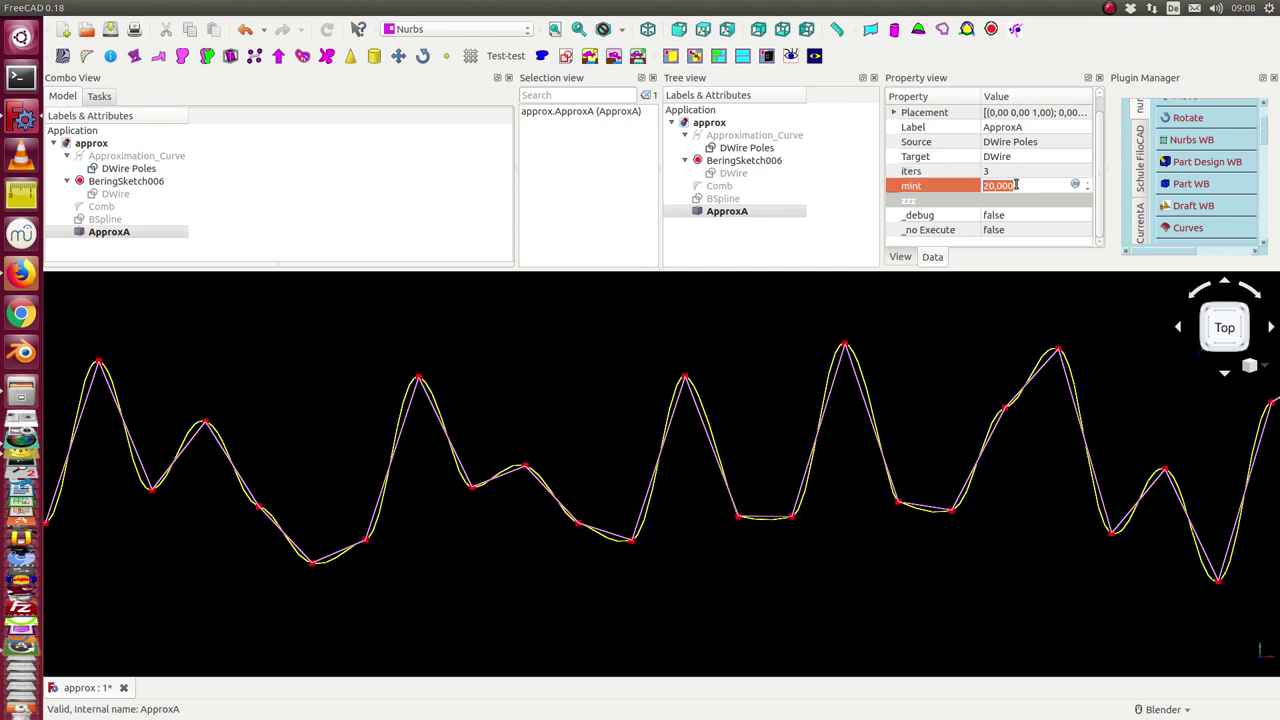
left_click(1006, 178)
scroll(1006, 173, "up", 1)
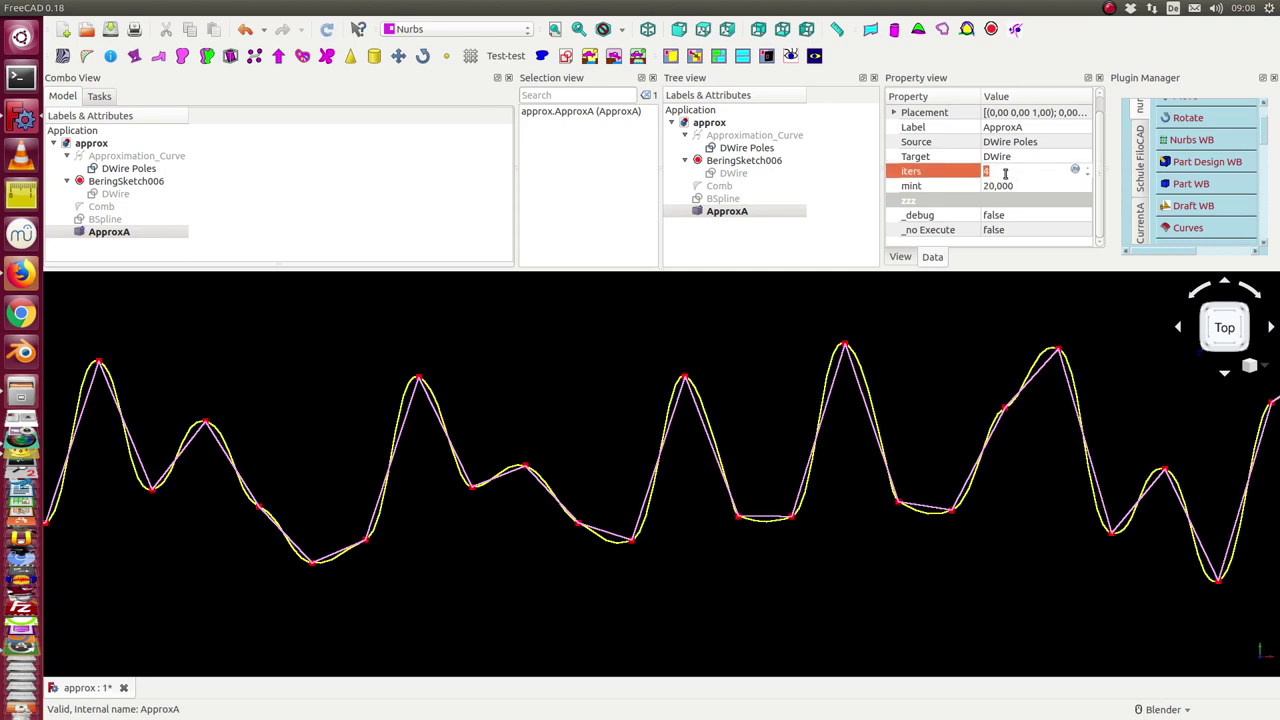
scroll(1006, 173, "up", 3)
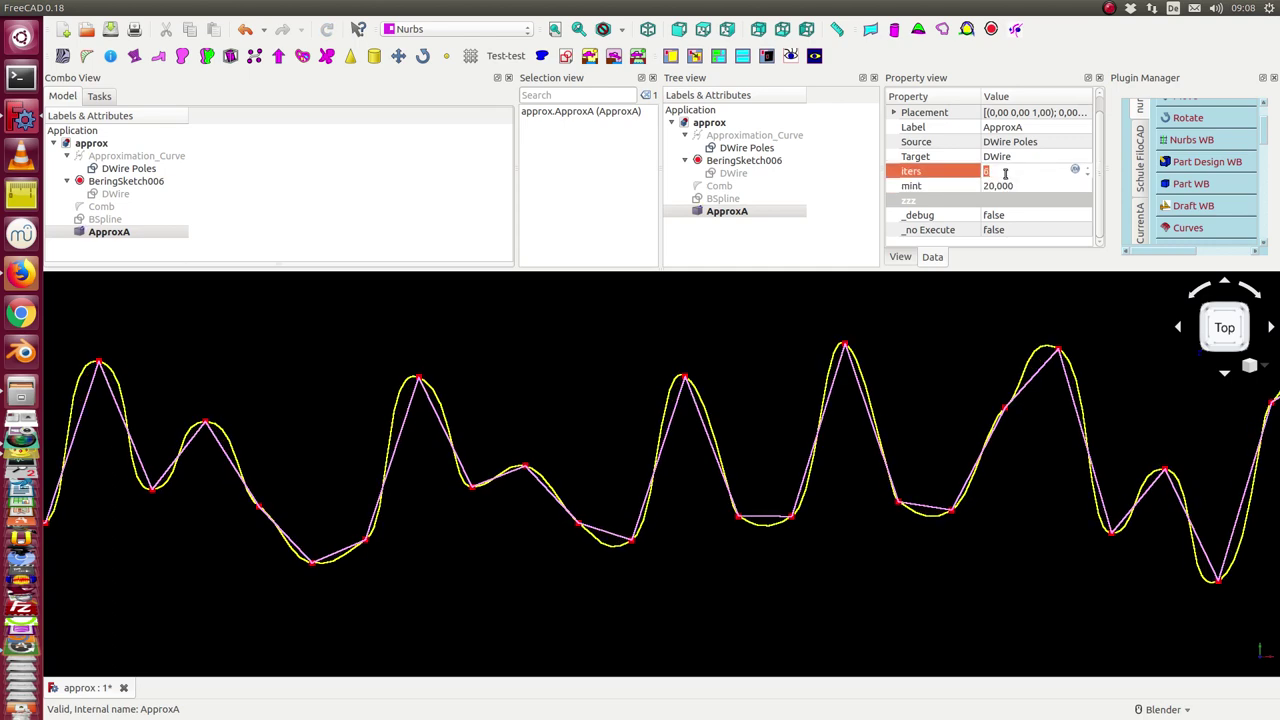
scroll(1006, 173, "up", 1)
scroll(1006, 173, "up", 4)
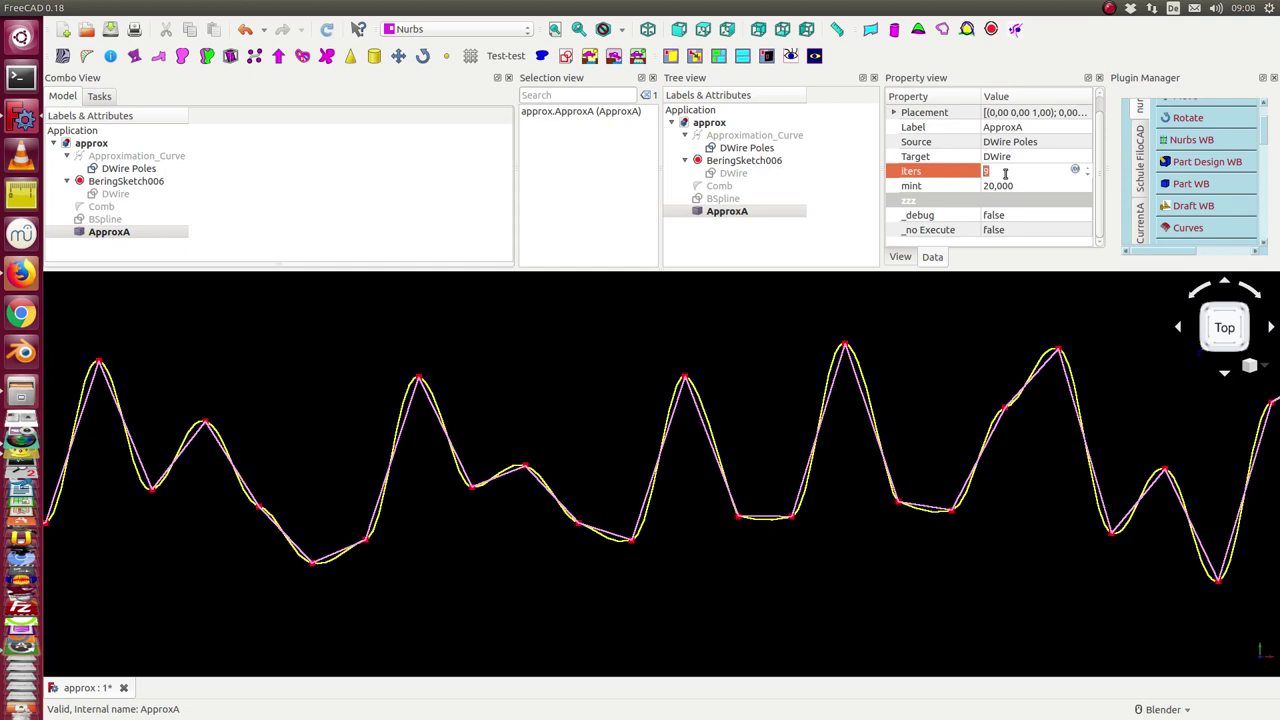
scroll(1006, 173, "down", 3)
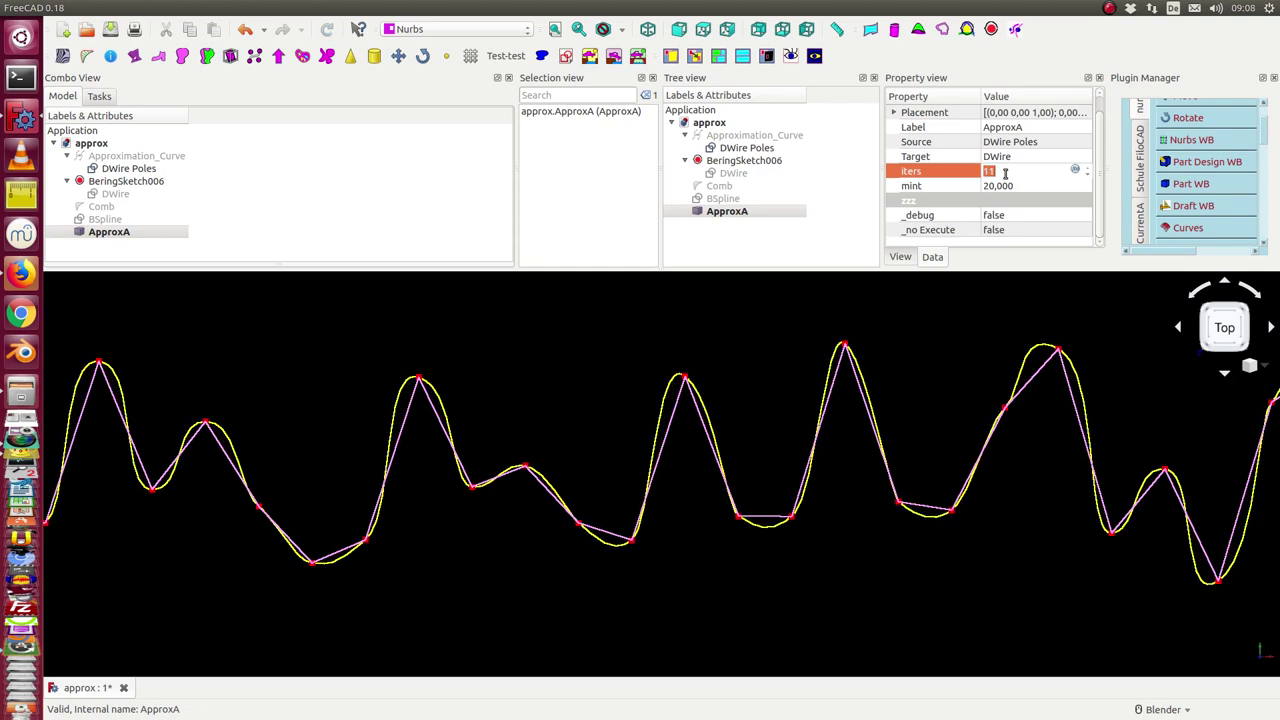
scroll(1006, 173, "up", 2)
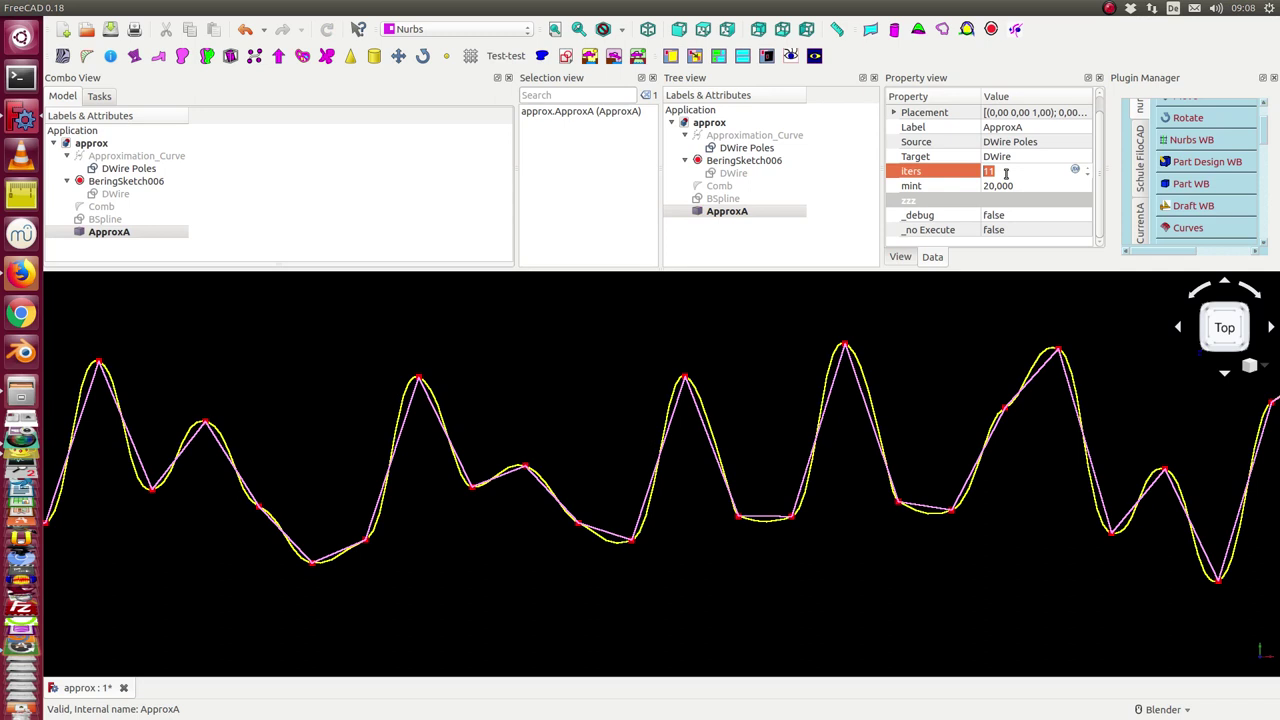
After checking DWire's properties, raise ApproxA's mint from 20 to 2000 by appending zeros
left_click(990, 187)
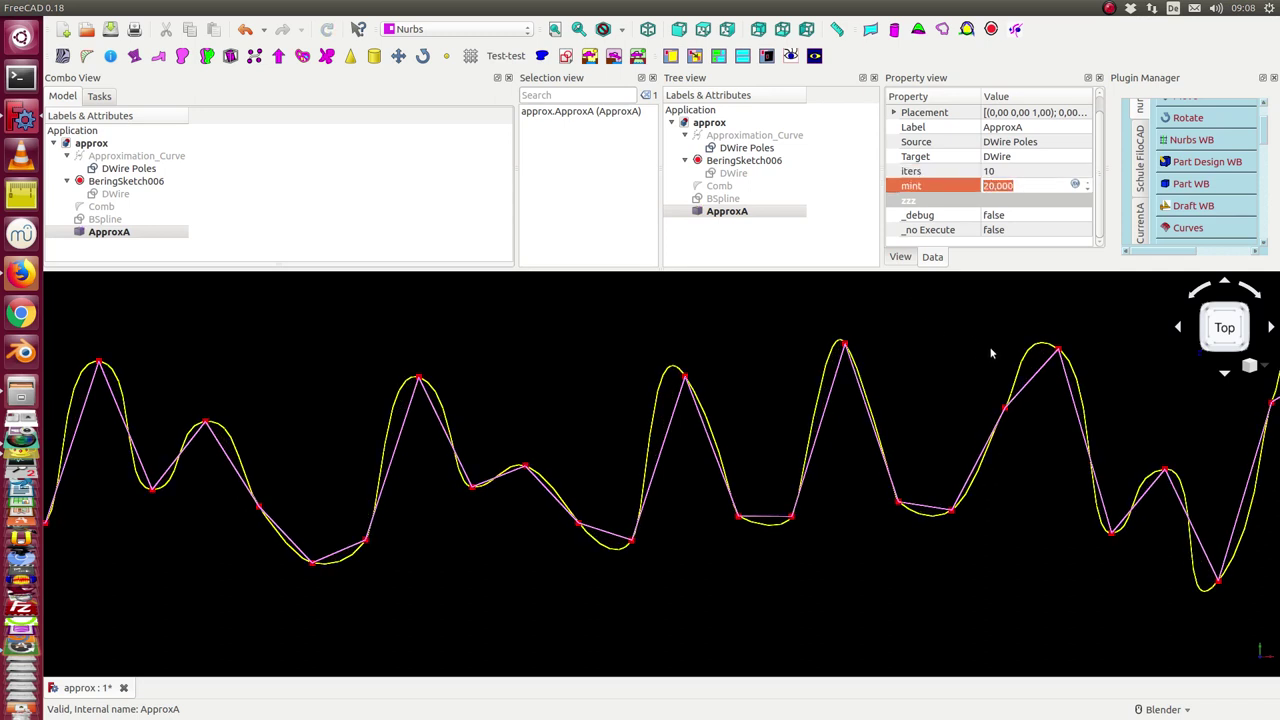
left_click(724, 175)
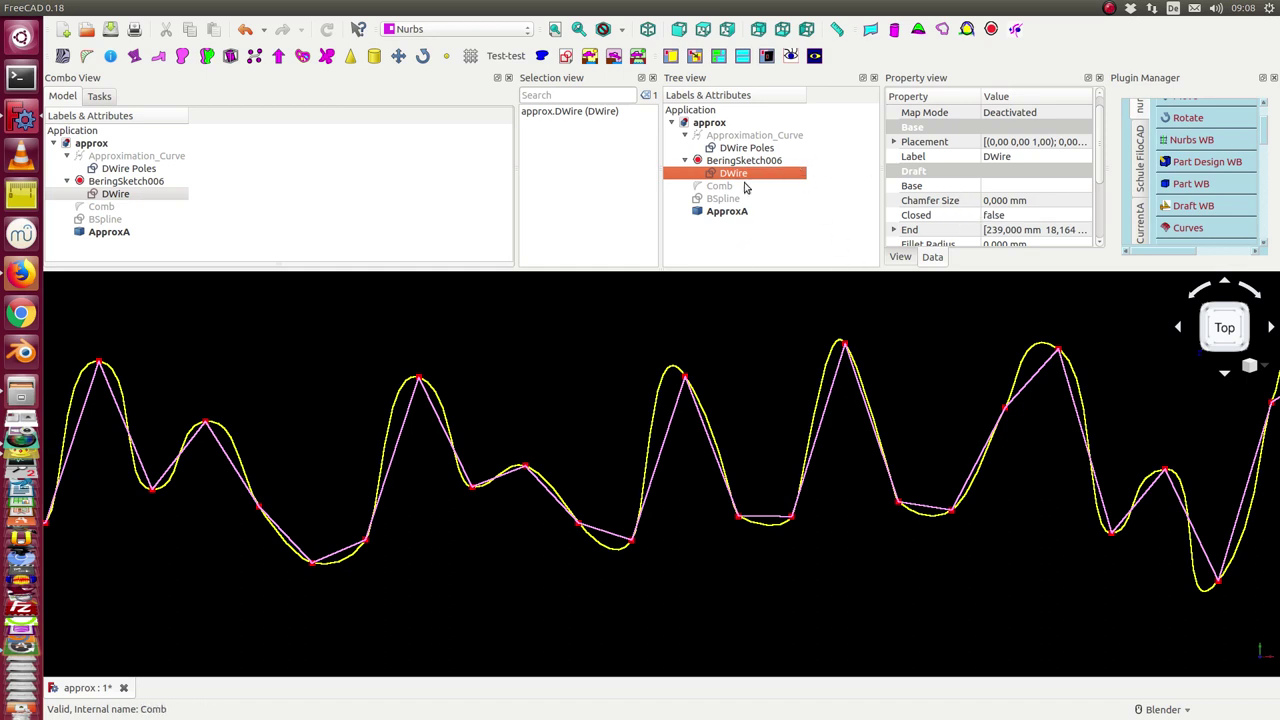
left_click(718, 211)
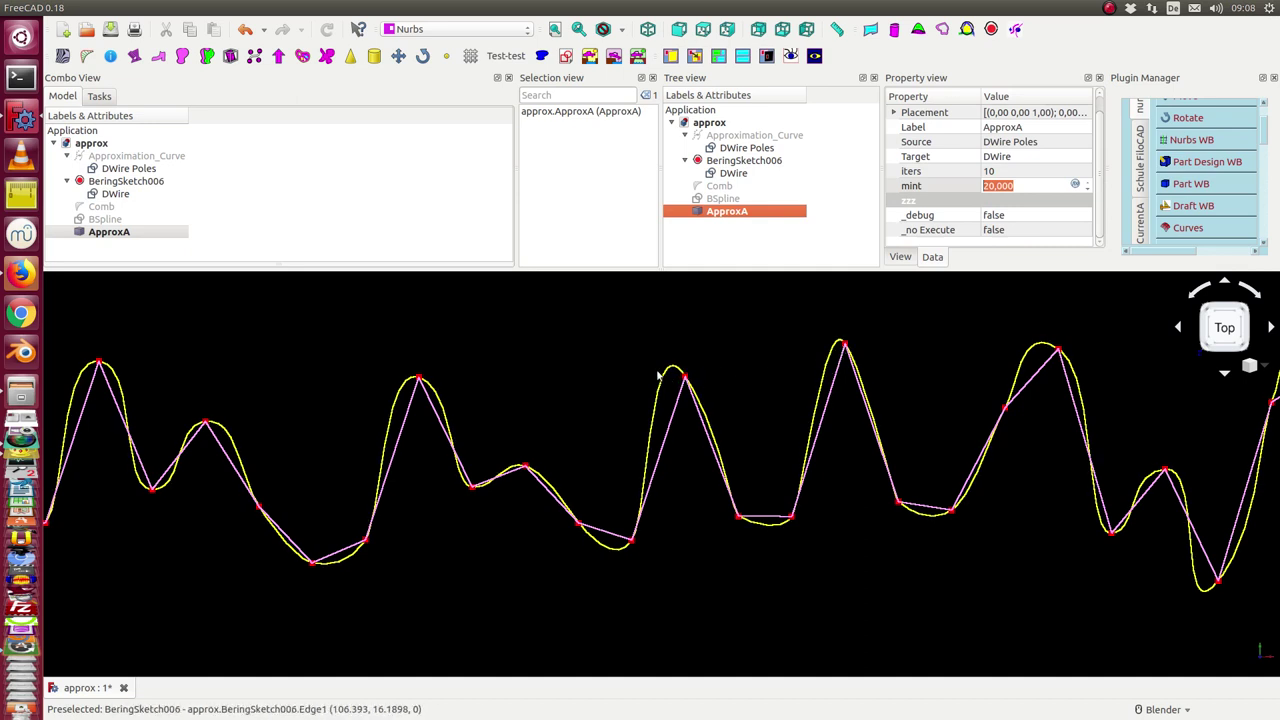
left_click(1015, 186)
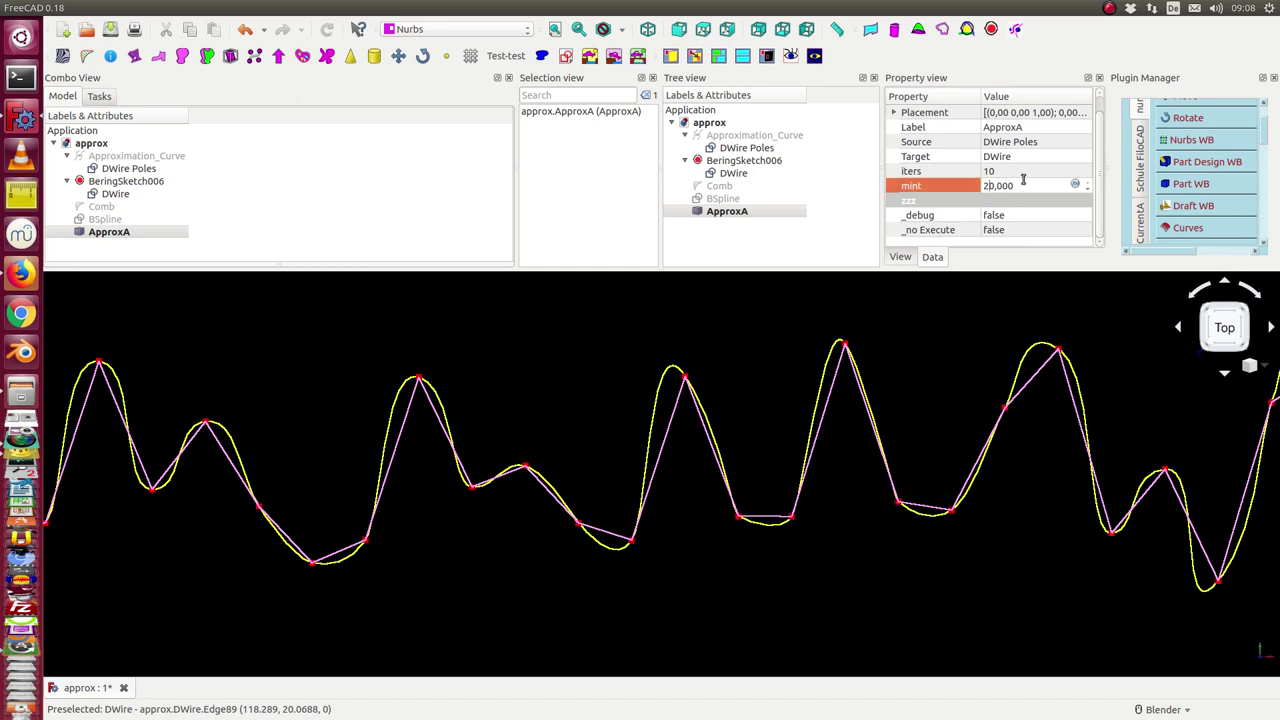
type("0")
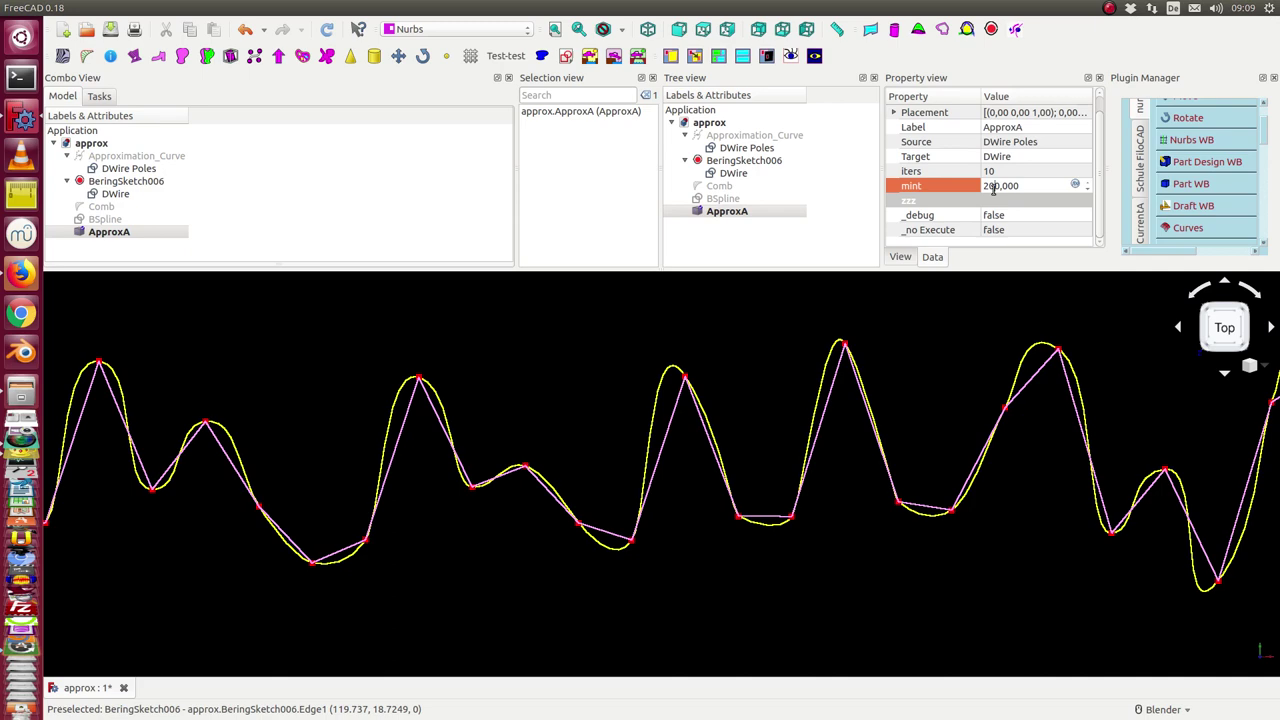
type("00")
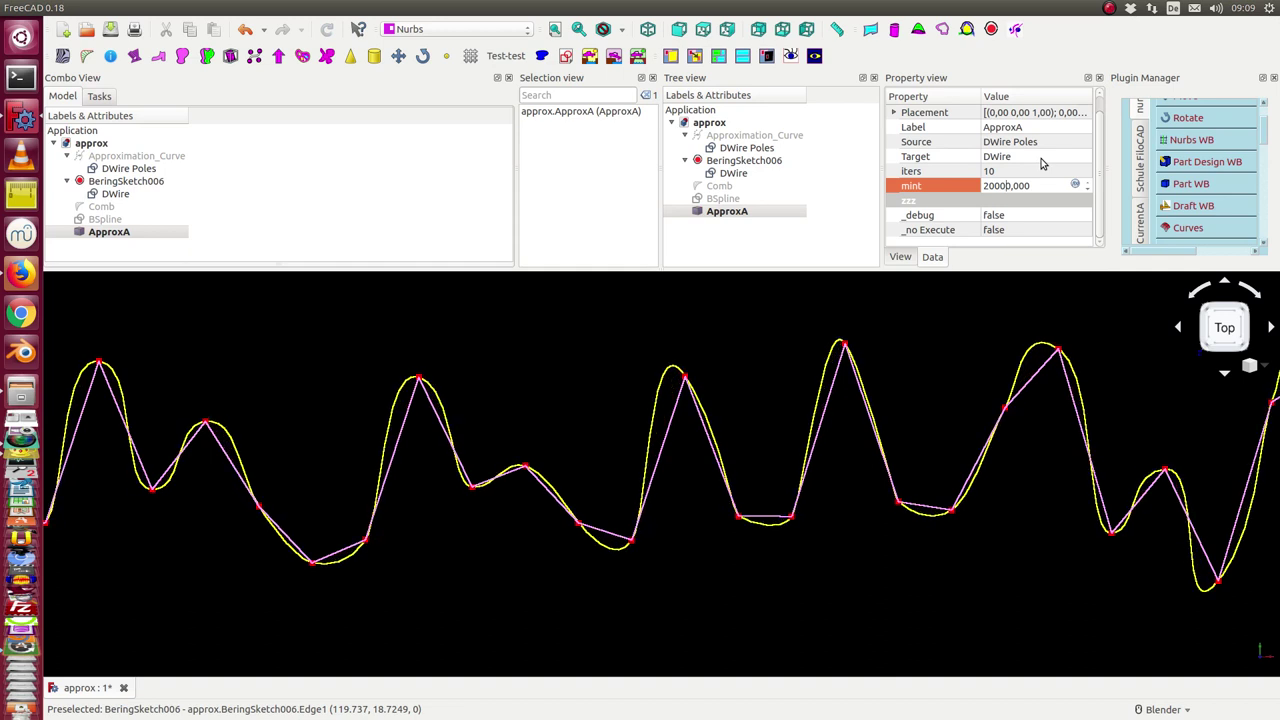